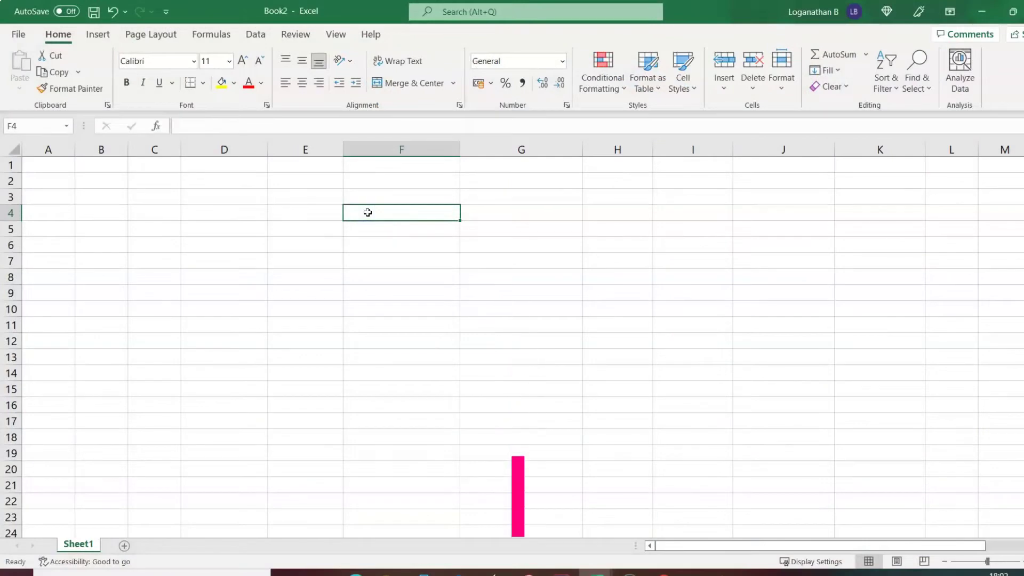
- Enter the heading LOOKUP FUNCTIONS in cell F4
type("LO")
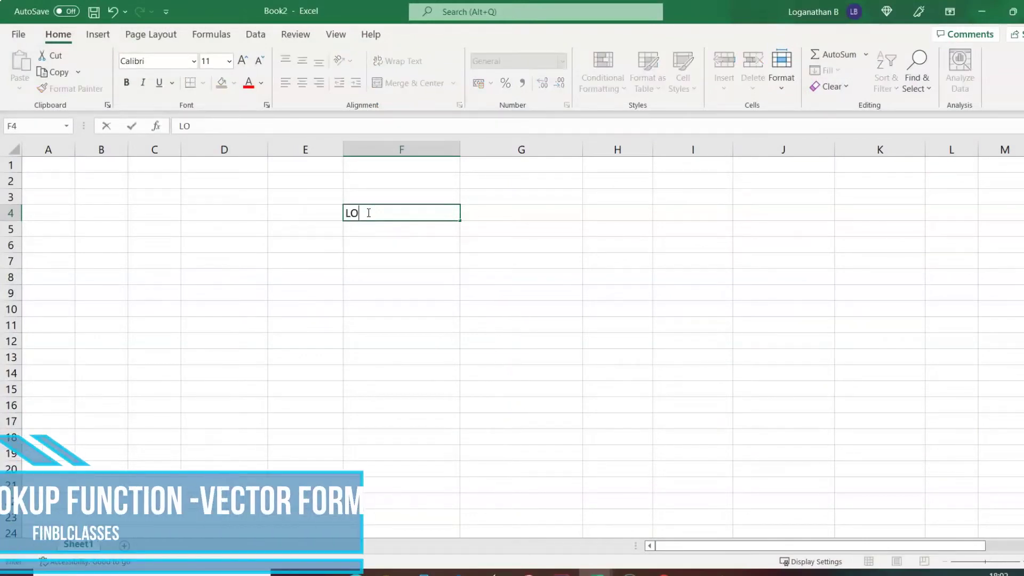
type("OKUP FUNCTIONS")
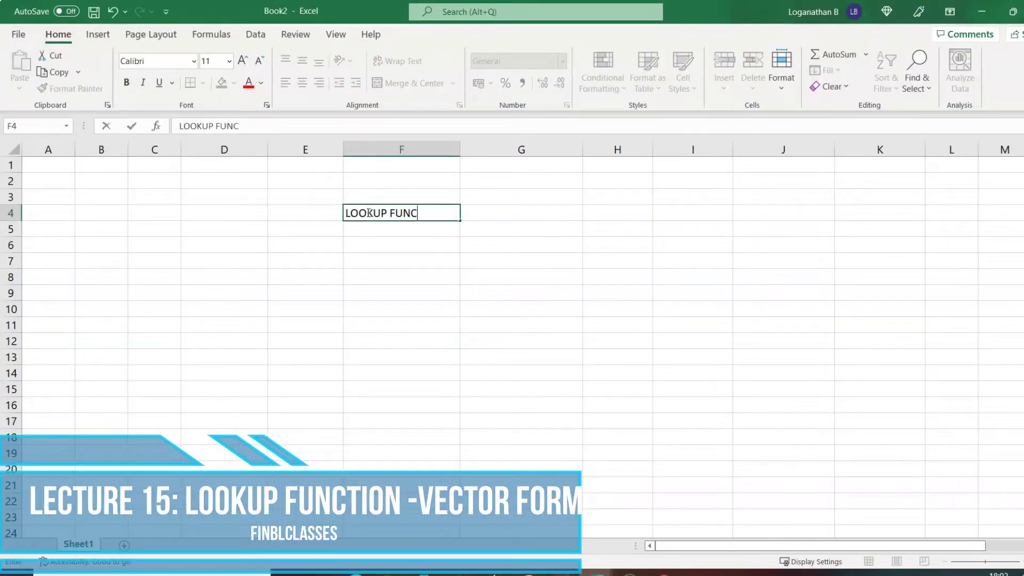
key("ctrl+Return")
key("Return")
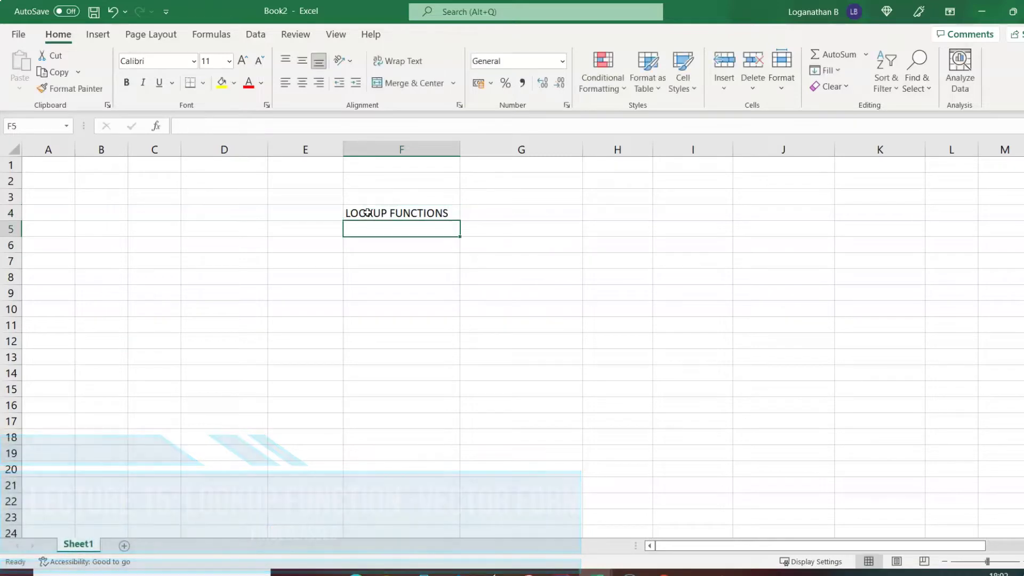
- List the function names VLOOKUP, HLOOKUP, MATCH and INDEX in cells F5 to F8 below the heading
type("VLOO")
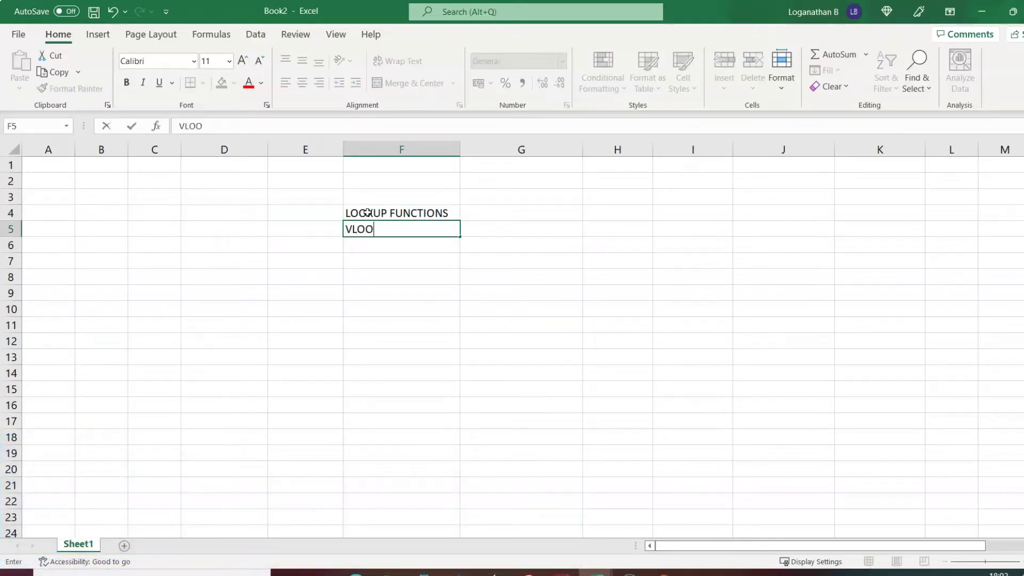
type("KUP")
key("Return")
type("HLOOKUP")
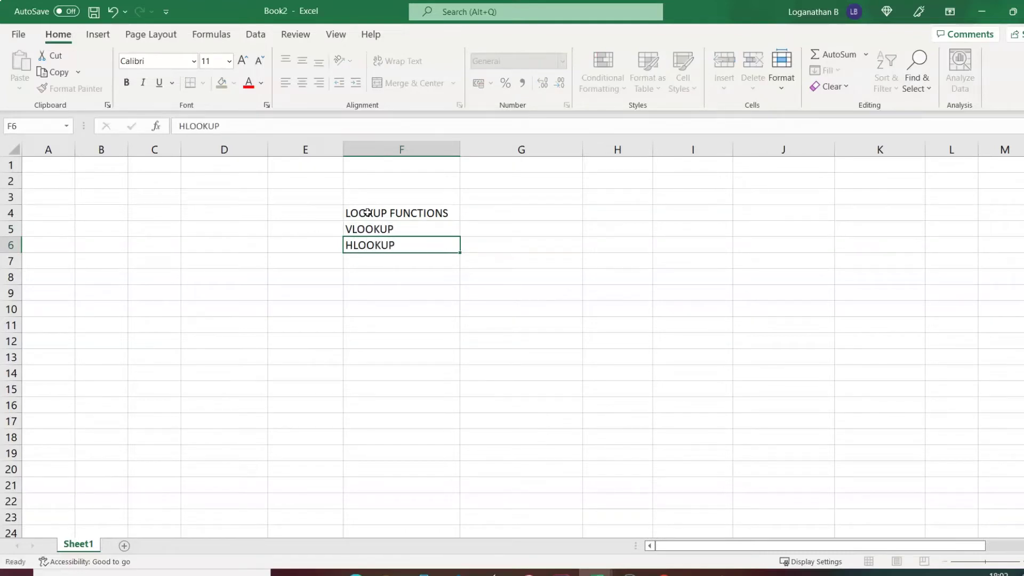
key("Return")
type("MATCH")
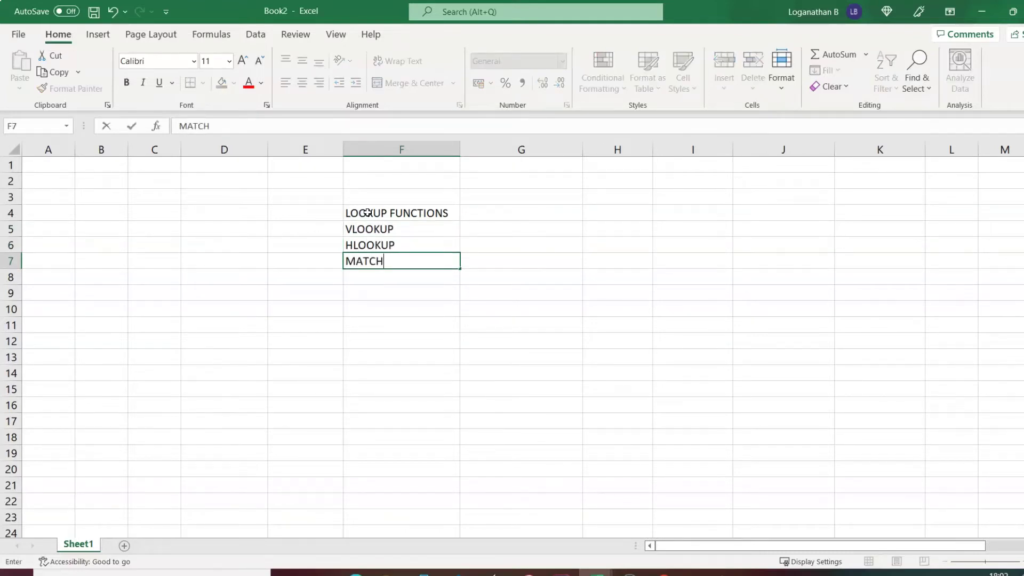
key("Return")
type("INDEX")
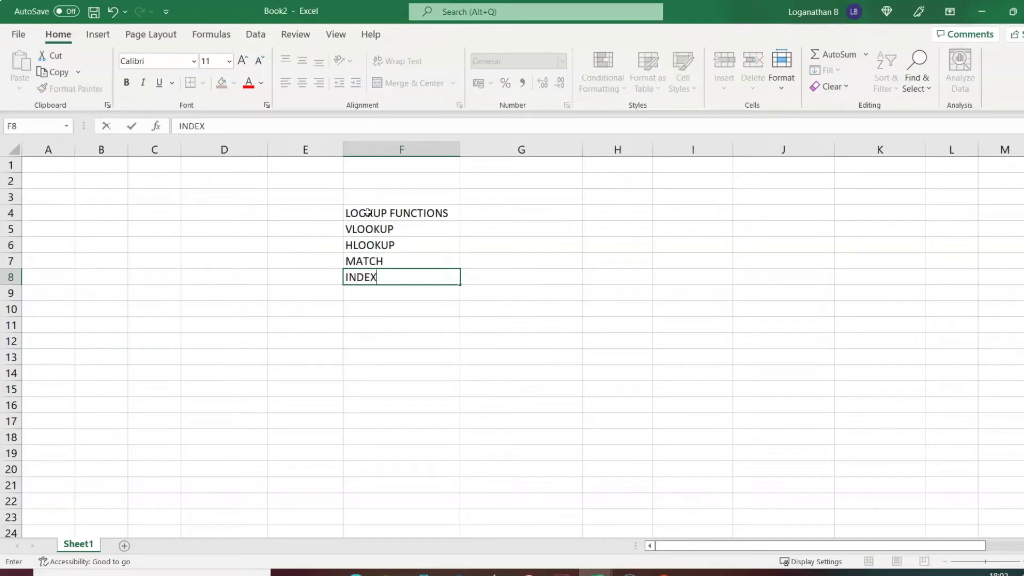
key("Return")
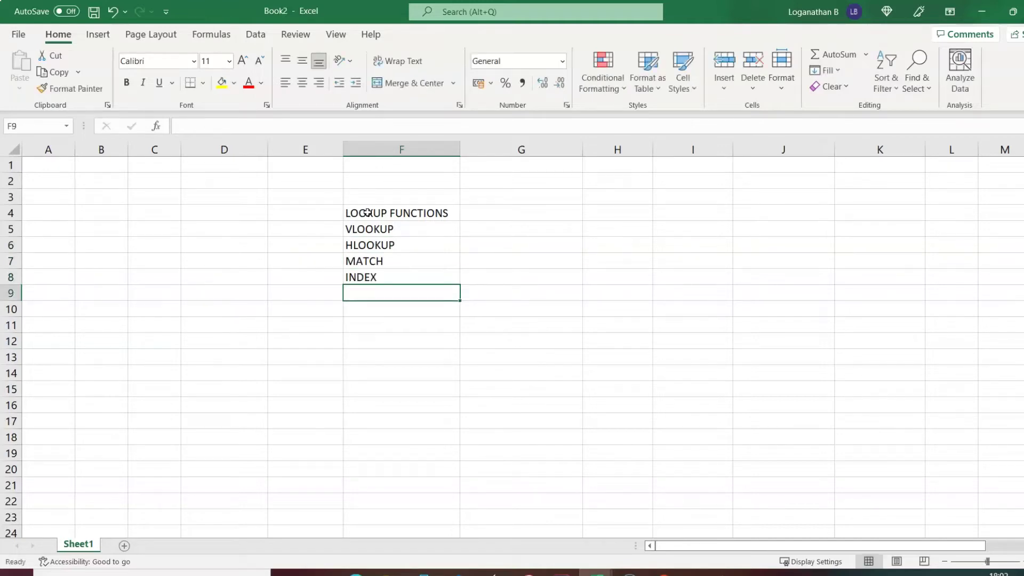
- Extend the list with OFFSET in cell F9 and DATA VALIDATION in cell F10
type("OFFSET")
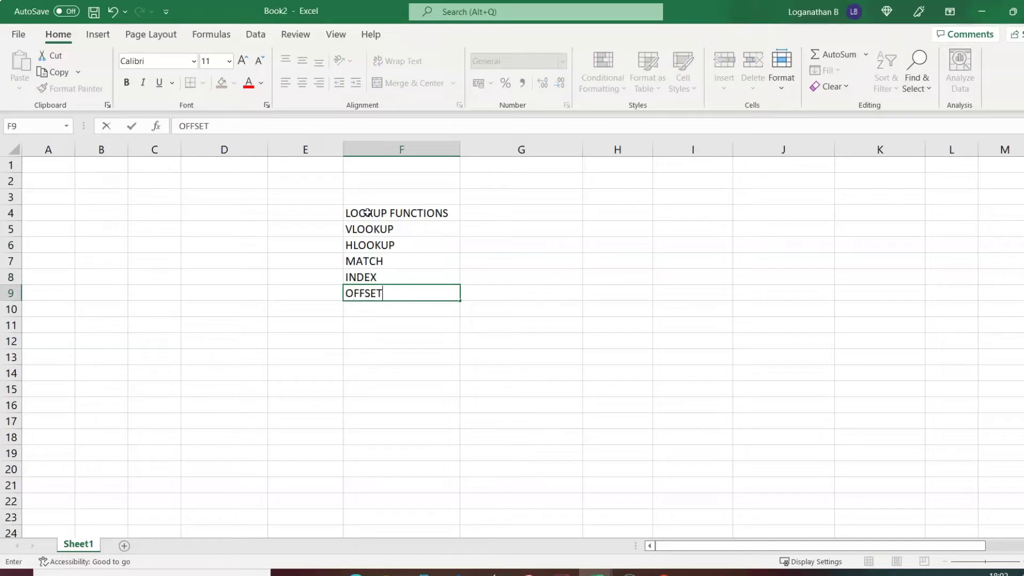
key("Return")
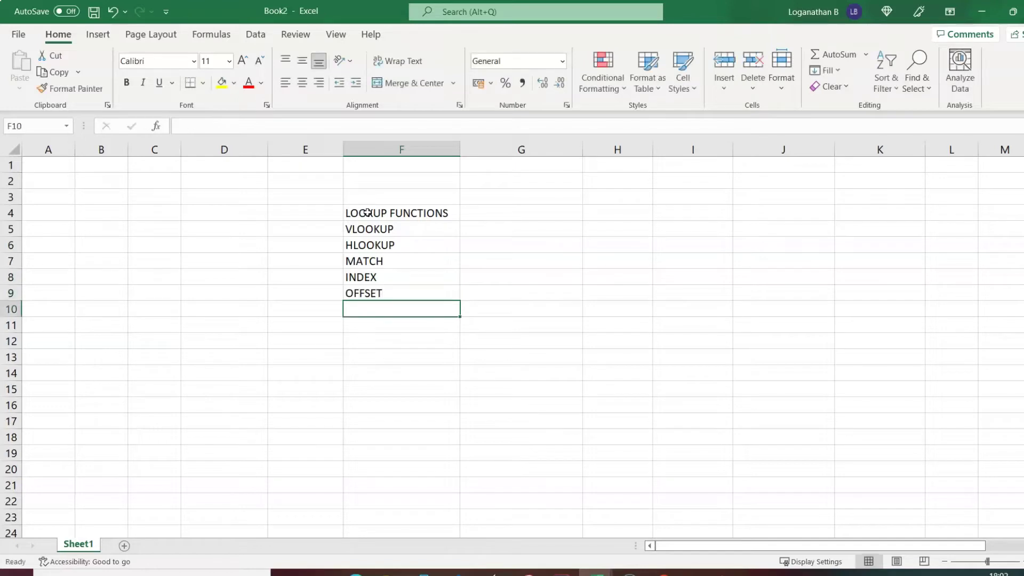
type("DATA VALIDATION")
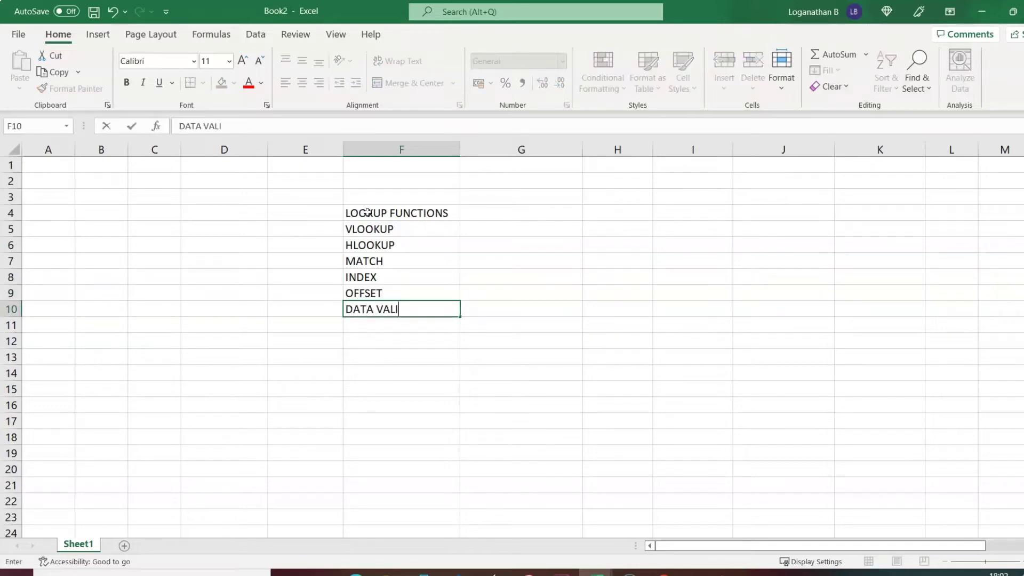
key("Return")
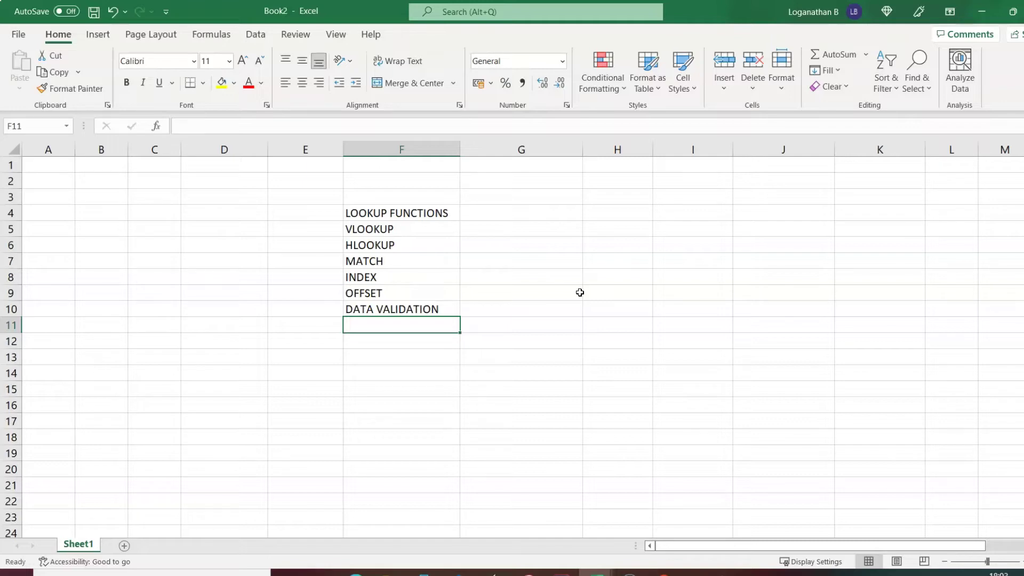
- Switch to the browser to view the Yellow Pages cover and the directory listing page, and return to the Excel workbook
left_click(664, 574)
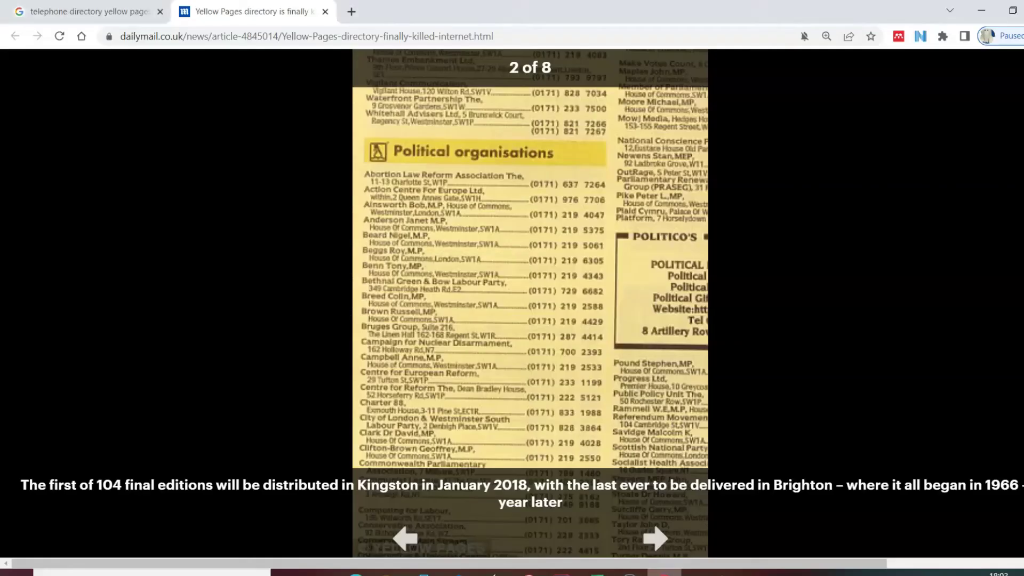
left_click(401, 536)
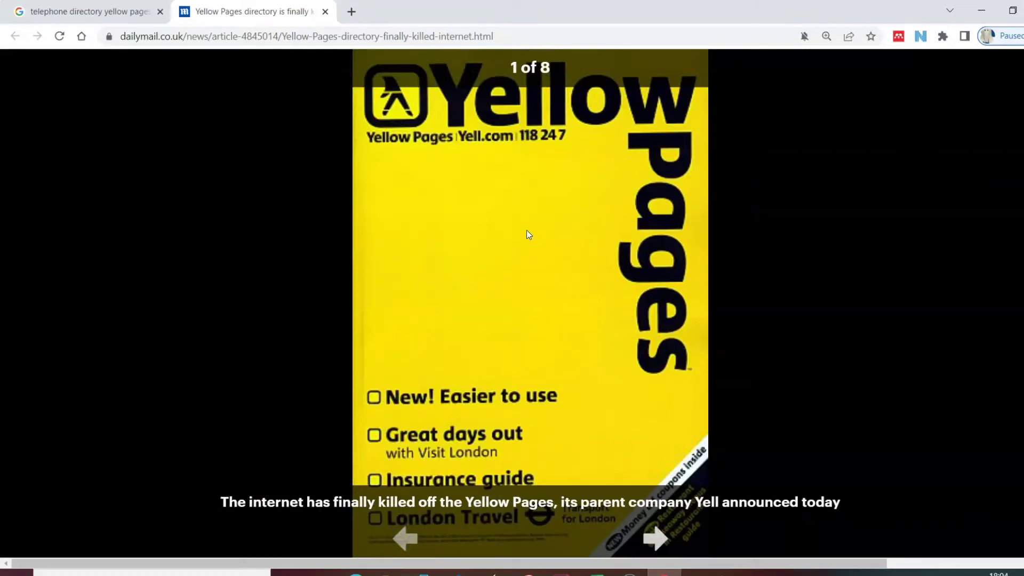
left_click(655, 538)
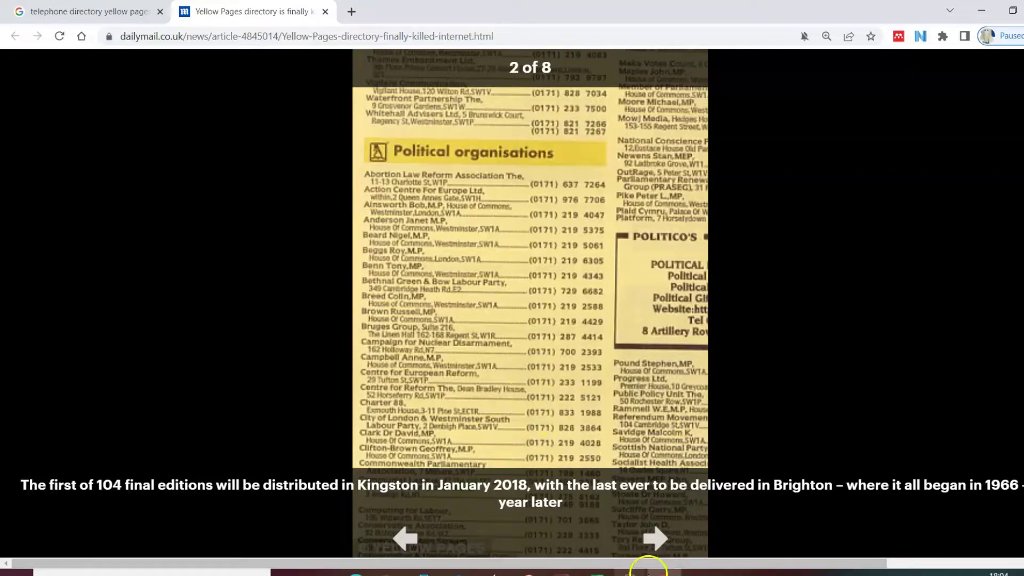
left_click(596, 571)
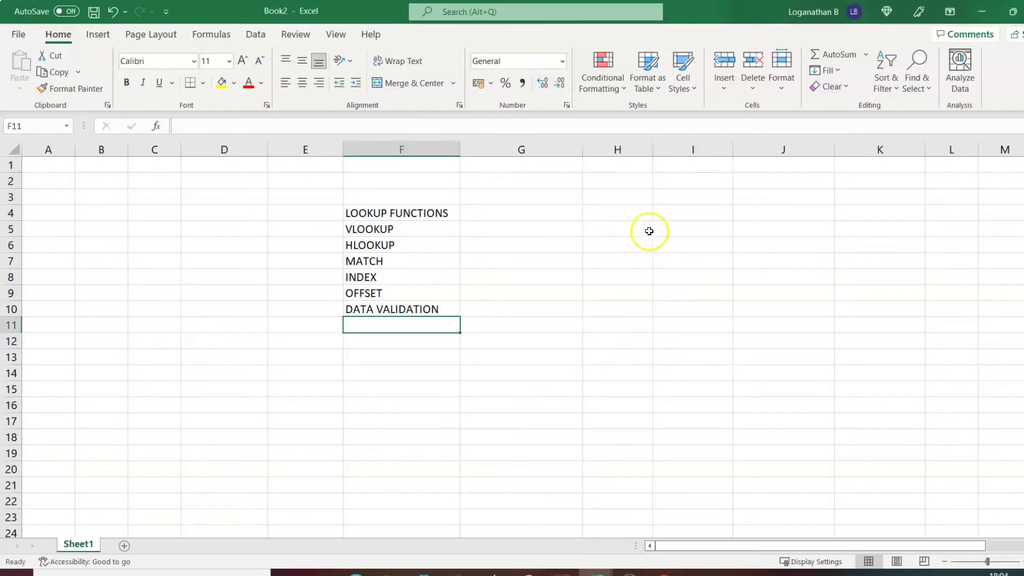
left_click(628, 213)
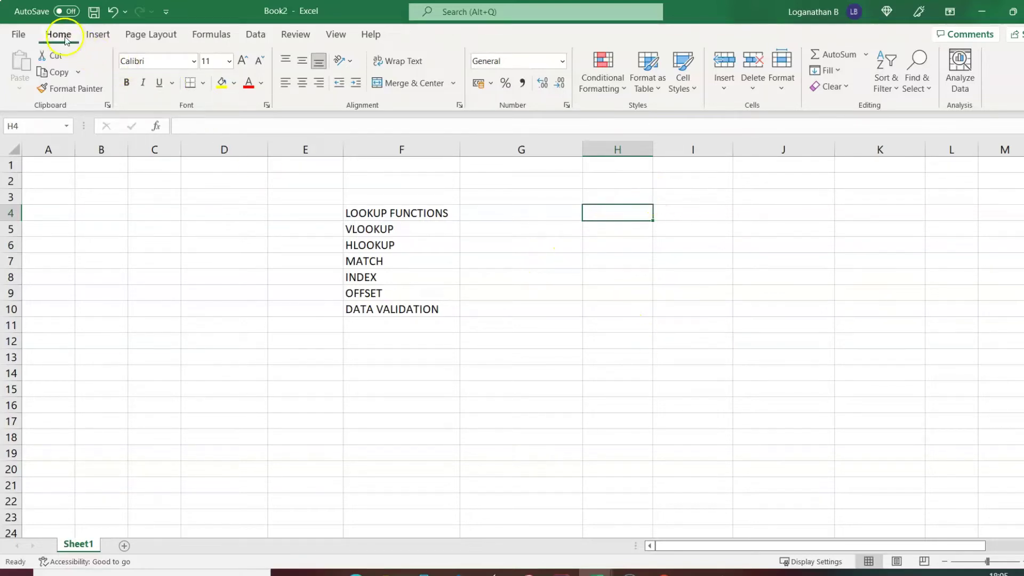
left_click(216, 38)
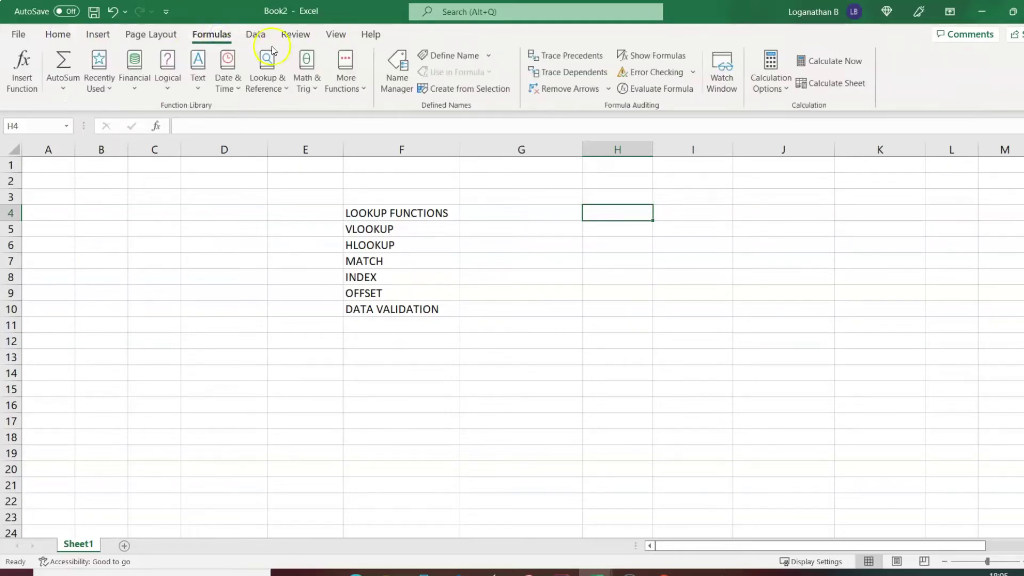
left_click(282, 89)
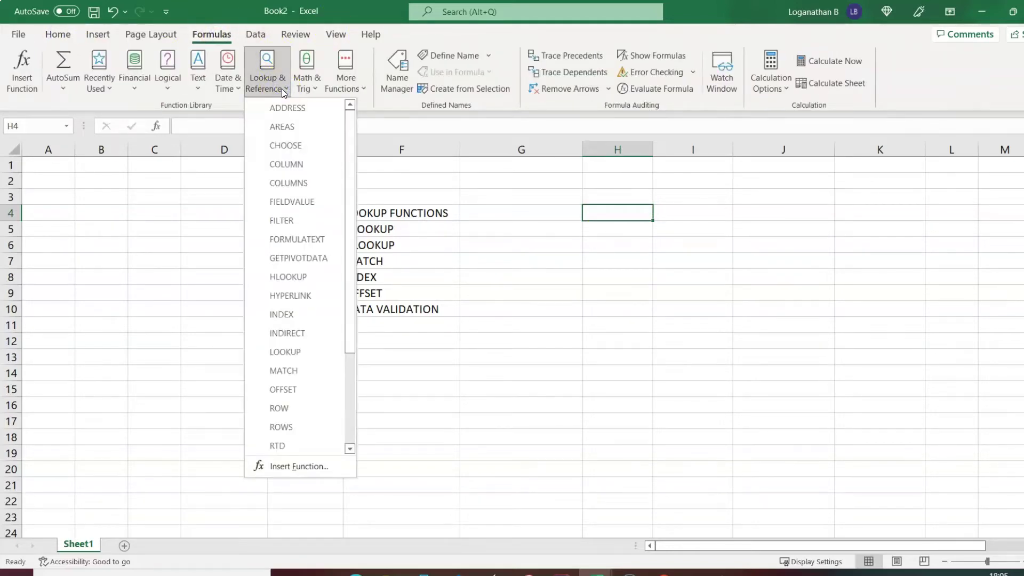
left_click(296, 352)
left_click_drag(793, 257, 639, 189)
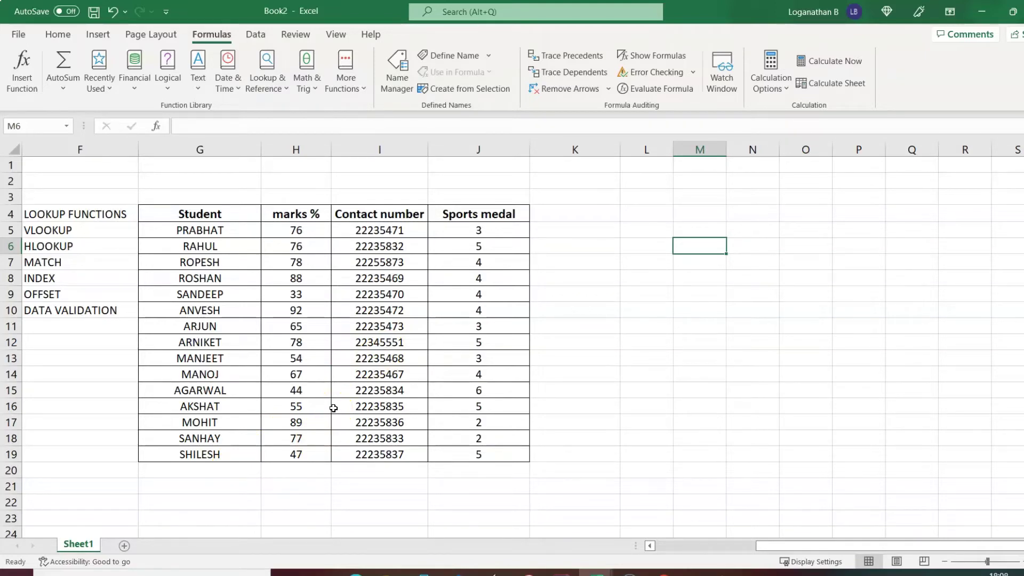
left_click(705, 229)
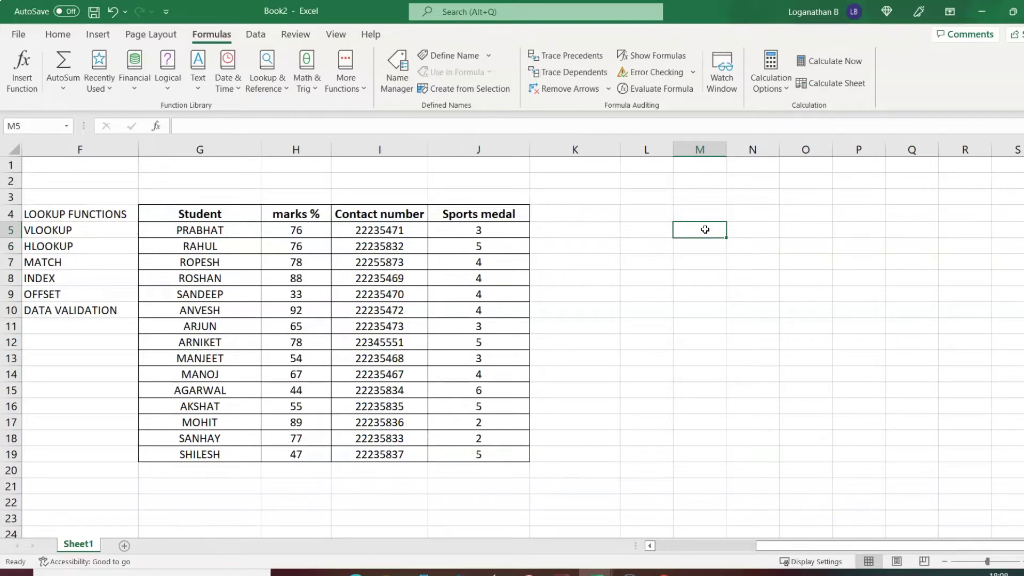
type("=")
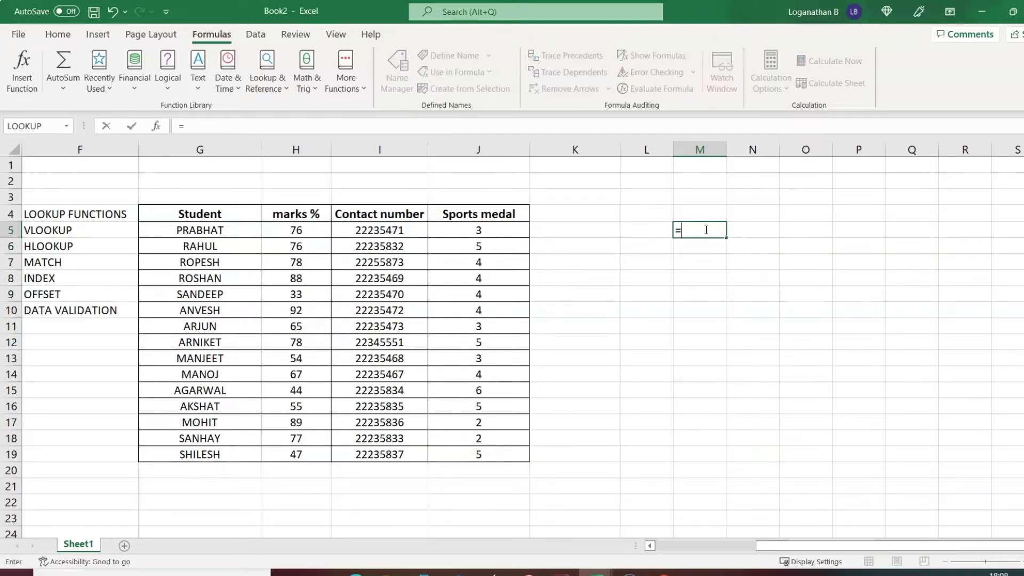
type("LOOKUP(")
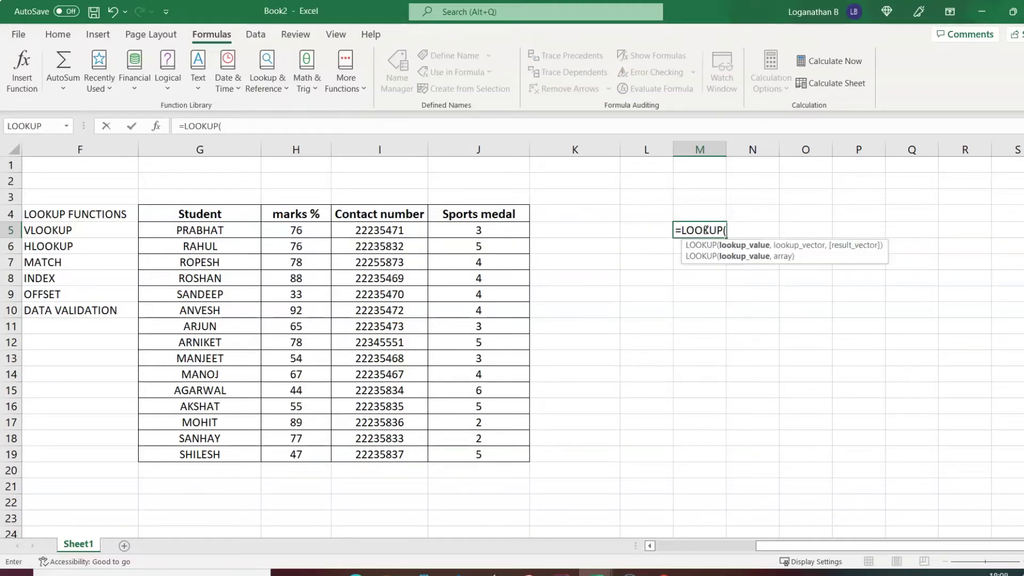
key("BackSpace")
key("BackSpace")
key("BackSpace")
key("BackSpace")
key("BackSpace")
key("BackSpace")
key("BackSpace")
key("BackSpace")
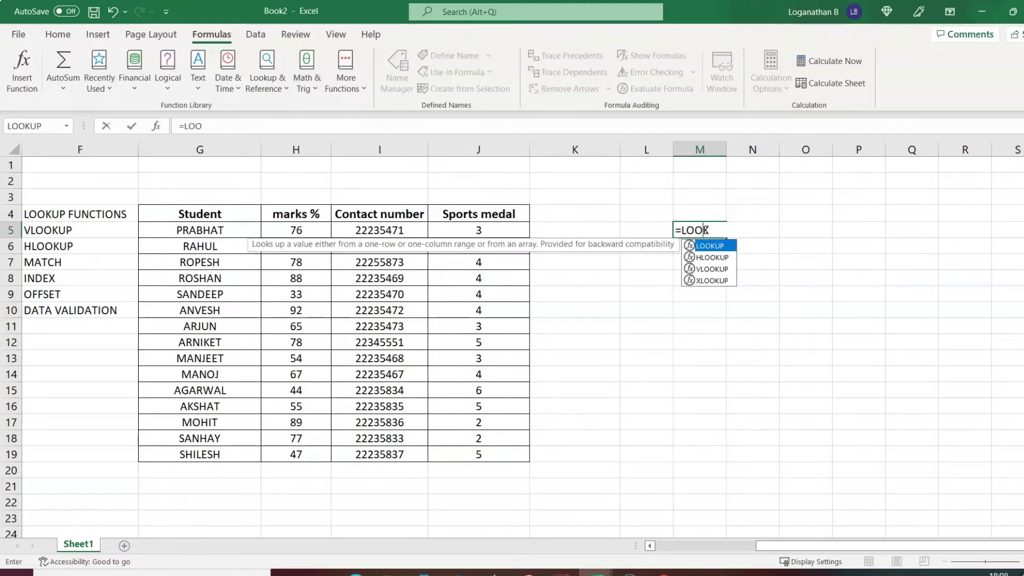
left_click(702, 338)
- Insert the LOOKUP function in cell M5 using the lookup_value,lookup_vector,result_vector argument list
left_click(693, 233)
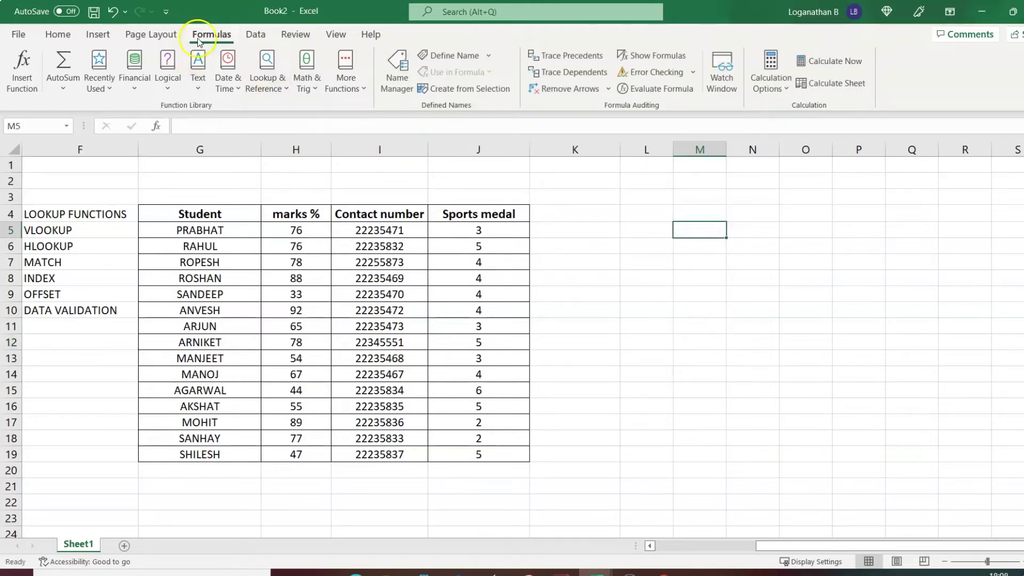
left_click(213, 33)
left_click(286, 88)
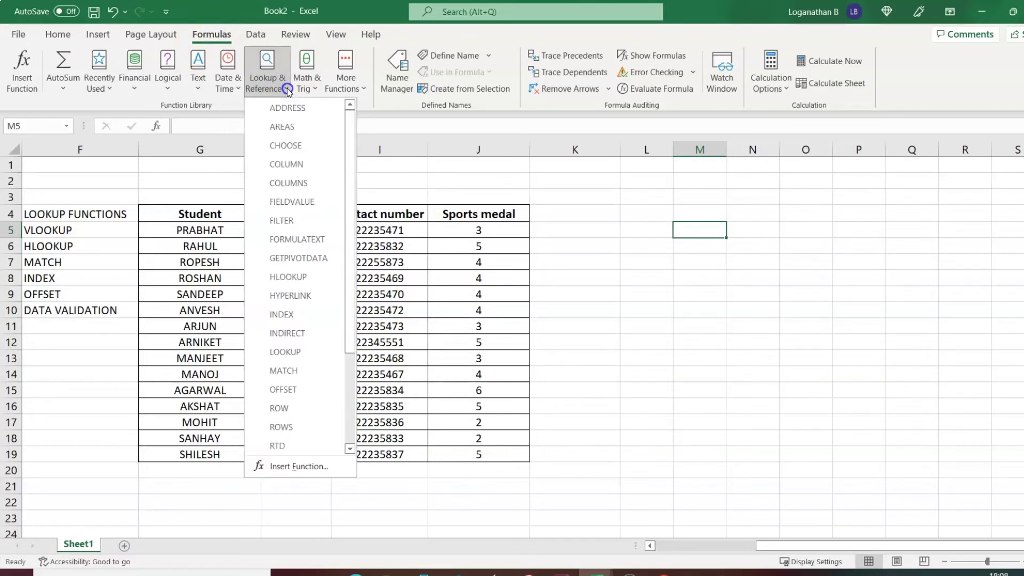
left_click(298, 353)
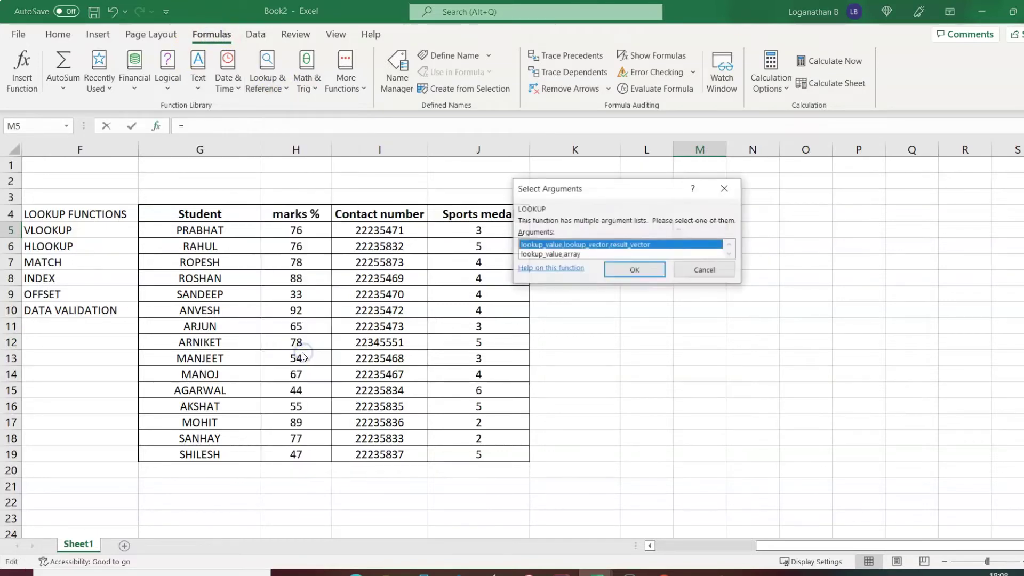
left_click_drag(637, 188, 704, 200)
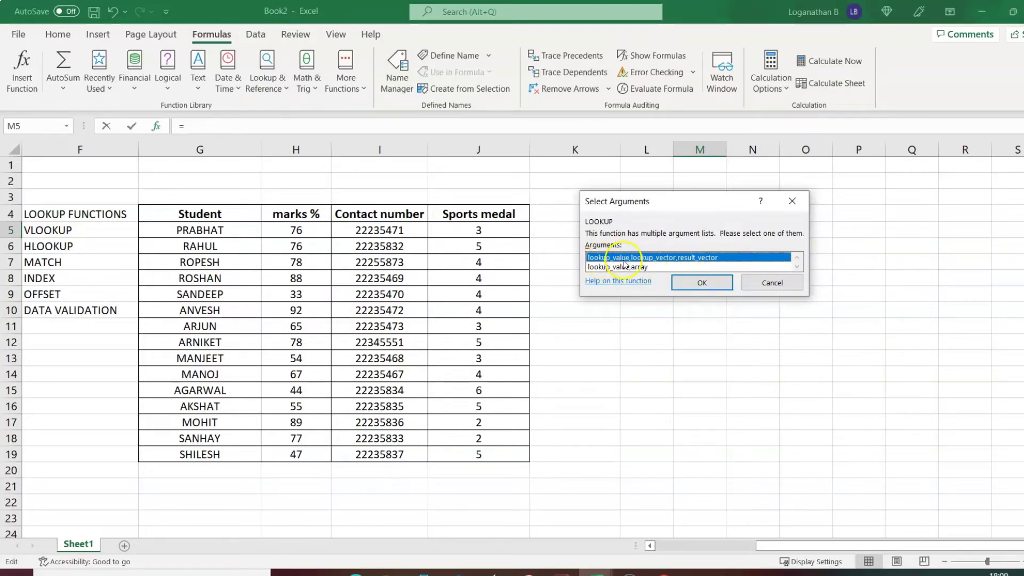
left_click(705, 283)
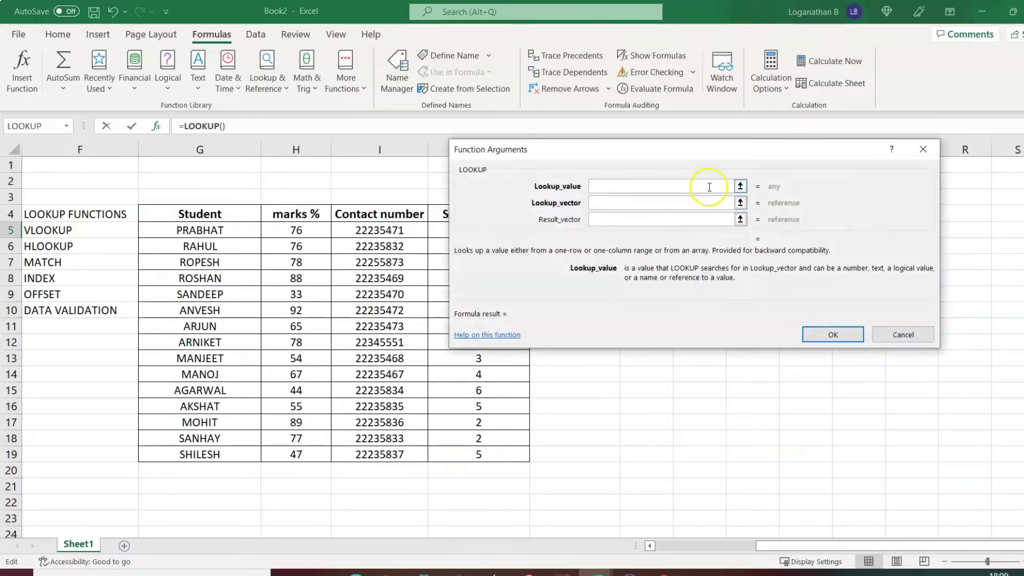
- Move the Function Arguments dialog clear of the student table and set Lookup_value to cell G7
left_click_drag(689, 151, 770, 187)
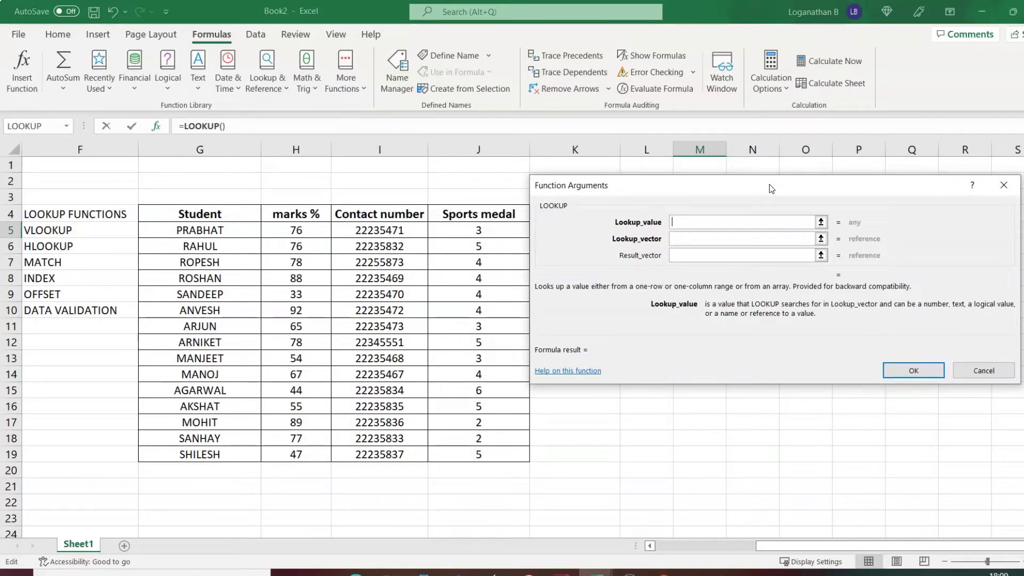
left_click(637, 224)
left_click(641, 230)
left_click(205, 265)
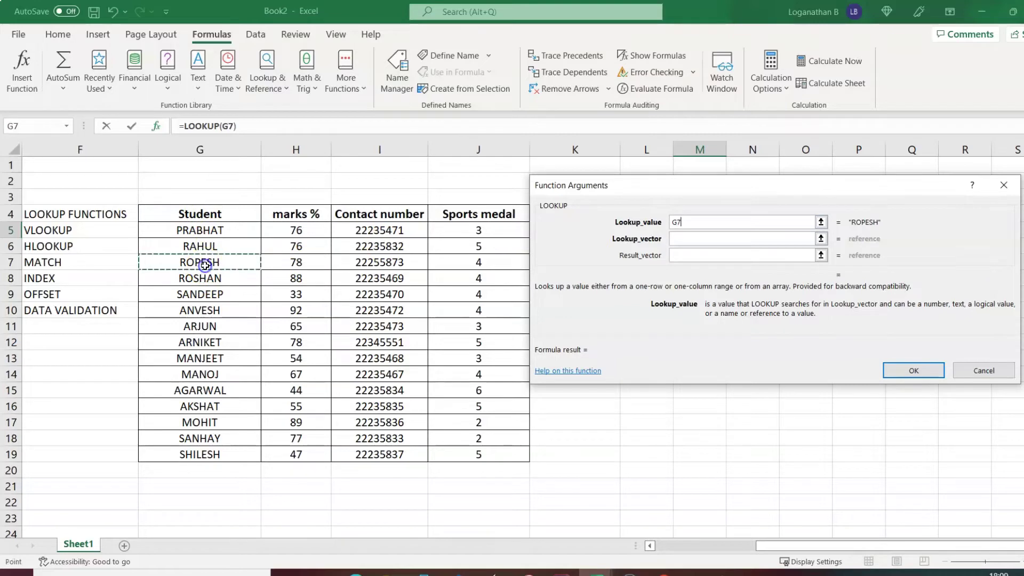
left_click(699, 224)
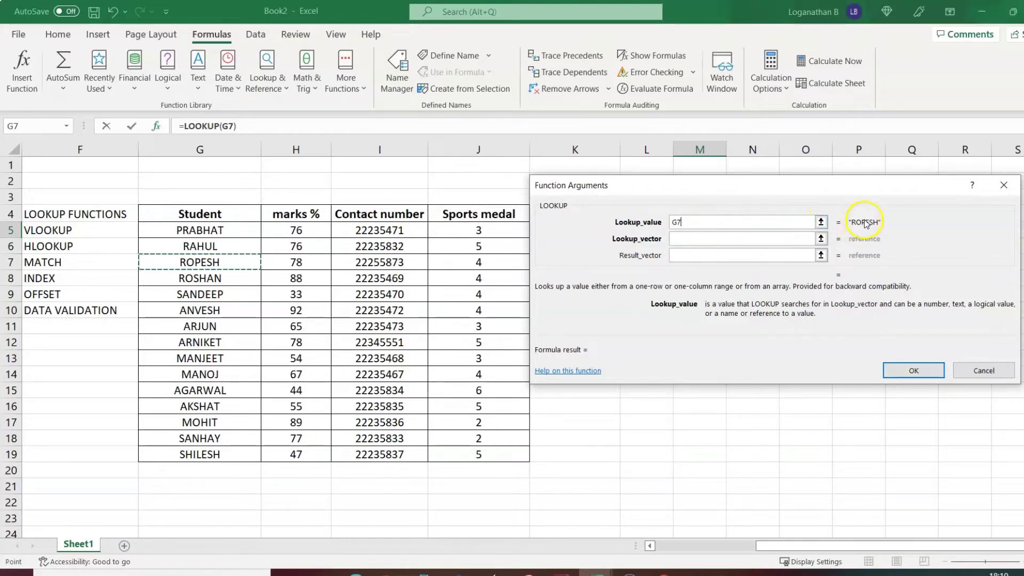
- Set the LOOKUP function's Lookup_vector to the Student column range G4:G19
left_click(709, 239)
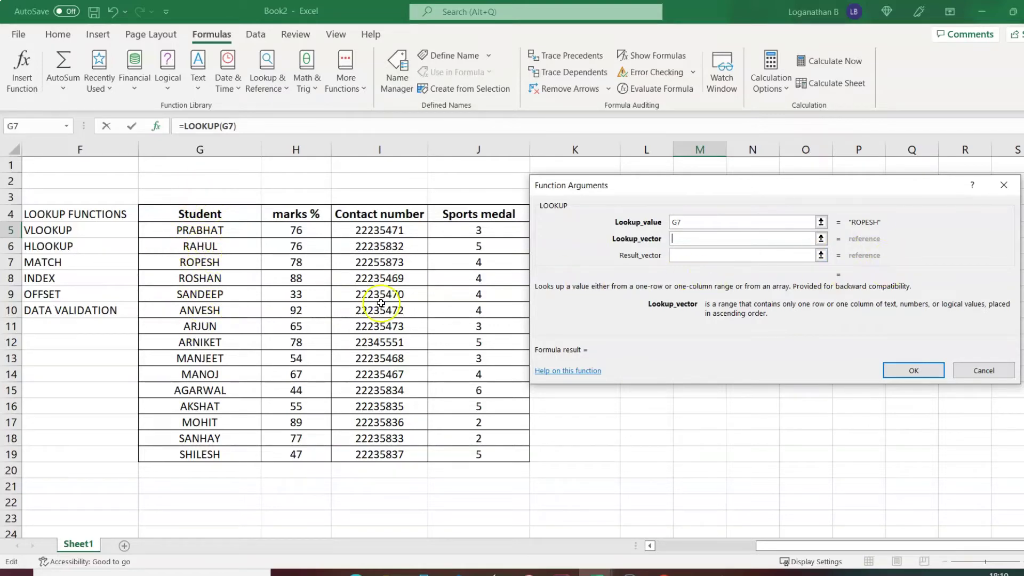
left_click(221, 214)
left_click_drag(221, 215, 210, 449)
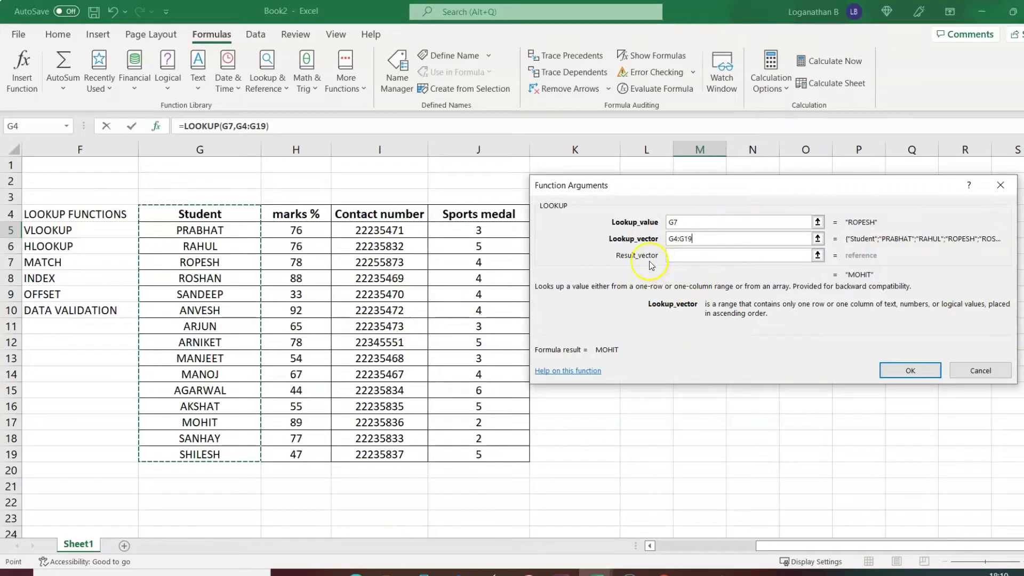
- Set the LOOKUP function's Result_vector to the Contact number range I4:I19 and finish the formula
left_click(688, 258)
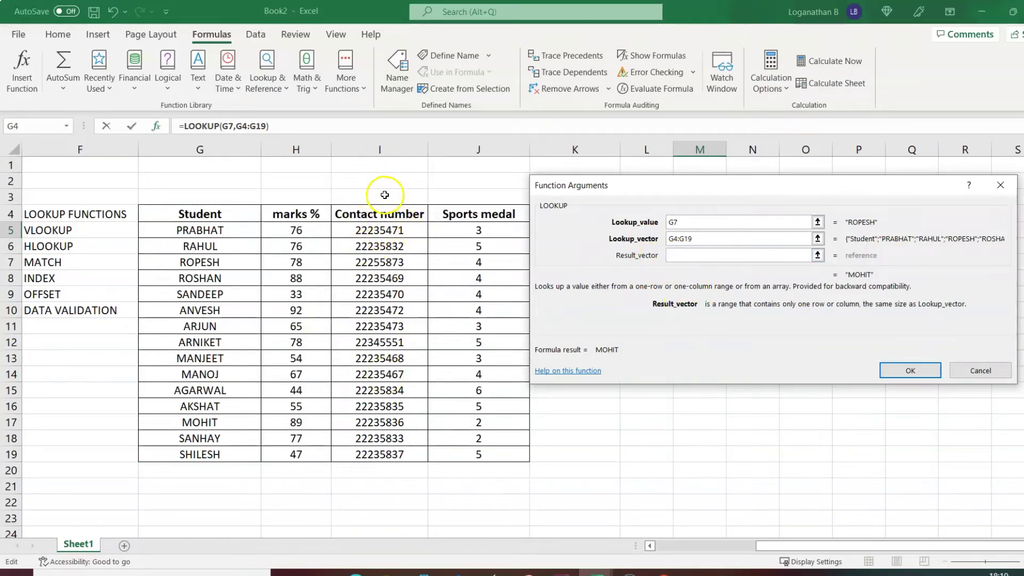
left_click_drag(378, 214, 386, 454)
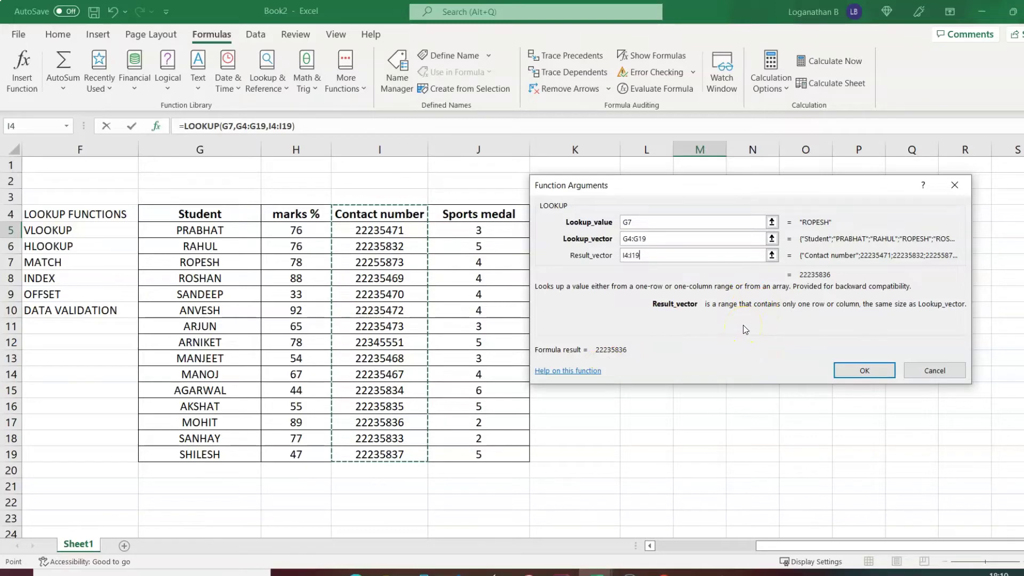
left_click(862, 373)
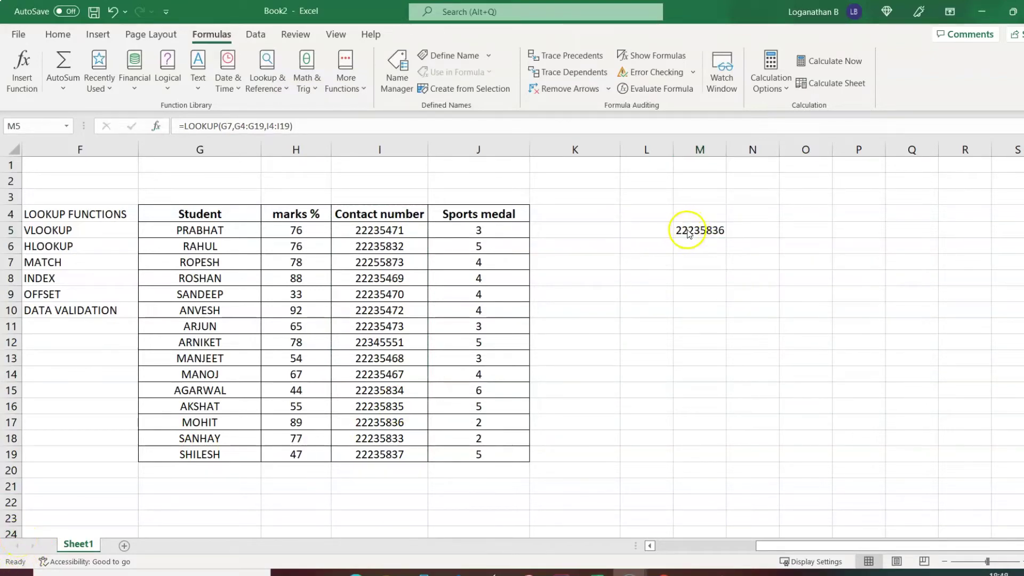
- Compare the LOOKUP result in cell M5 with the student's contact number in cell I7
left_click(688, 234)
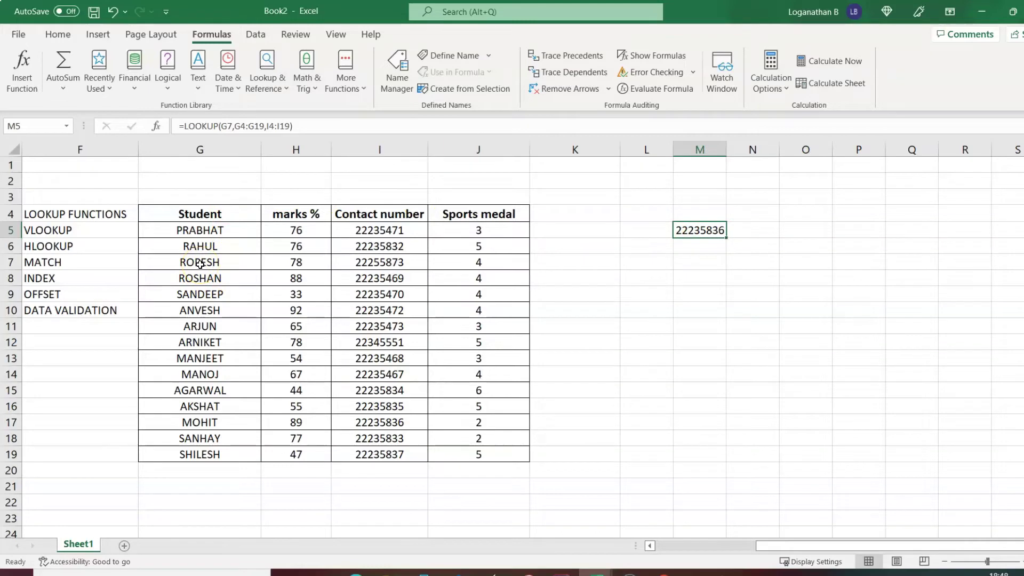
left_click(362, 263)
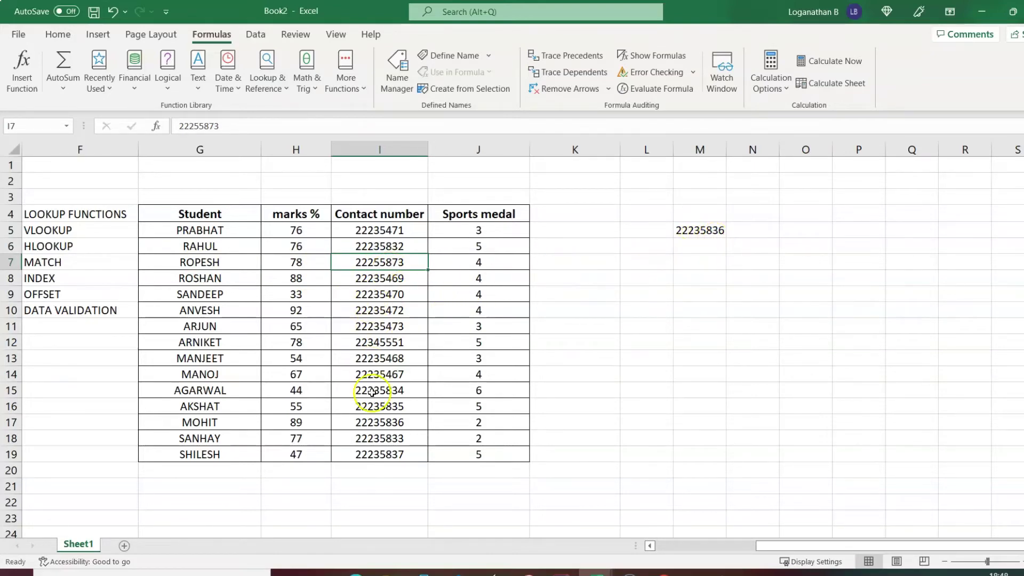
left_click(700, 231)
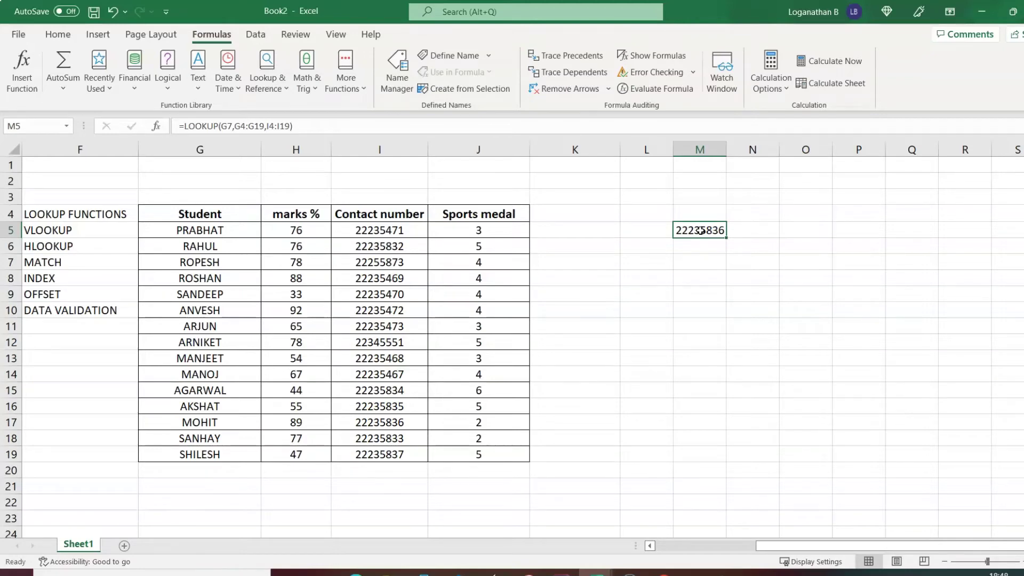
left_click(28, 561)
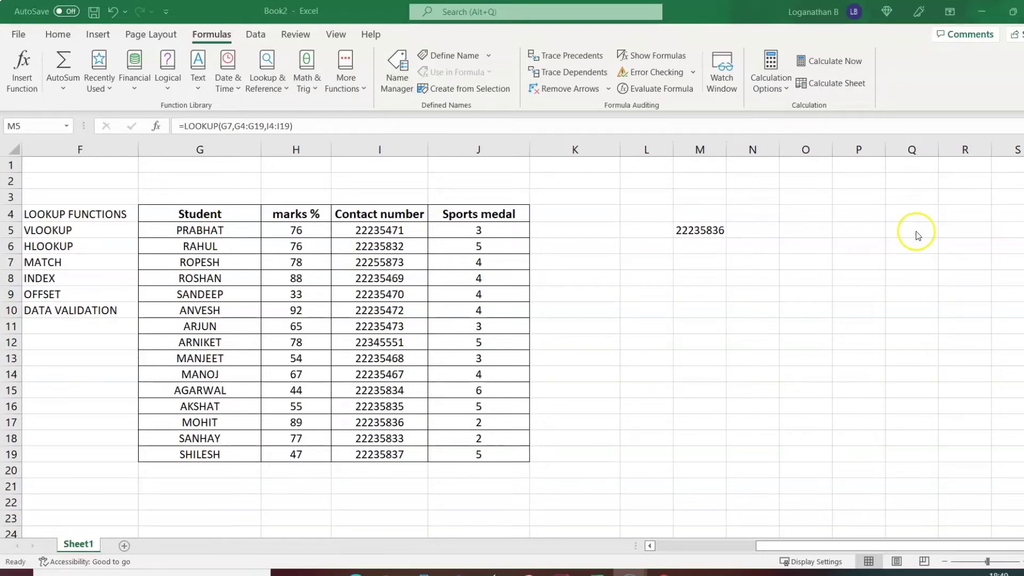
- Sort the student names in G5:G19 from A to Z, expanding the selection to the adjacent data
left_click(751, 226)
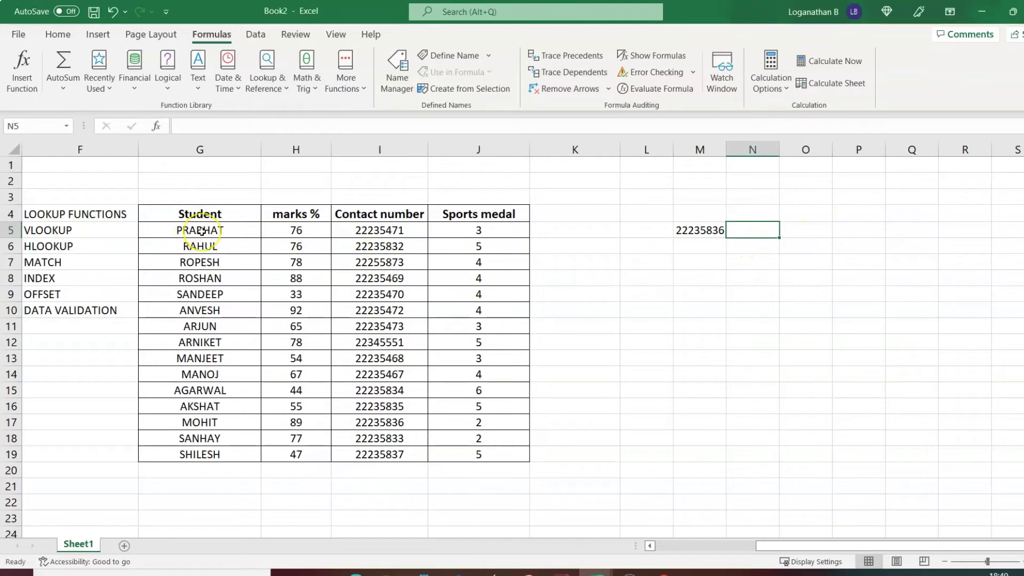
left_click_drag(201, 231, 218, 456)
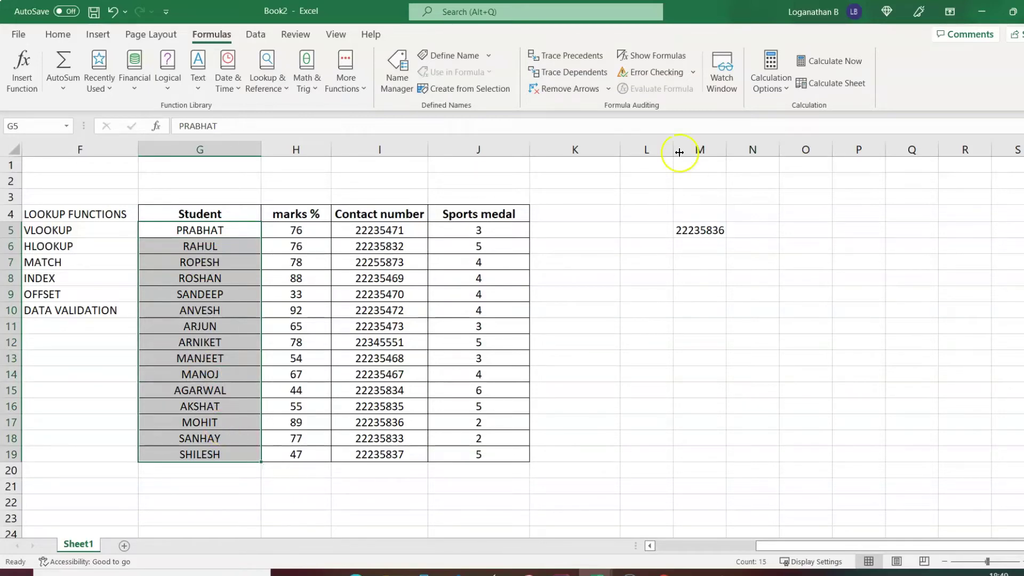
left_click(63, 37)
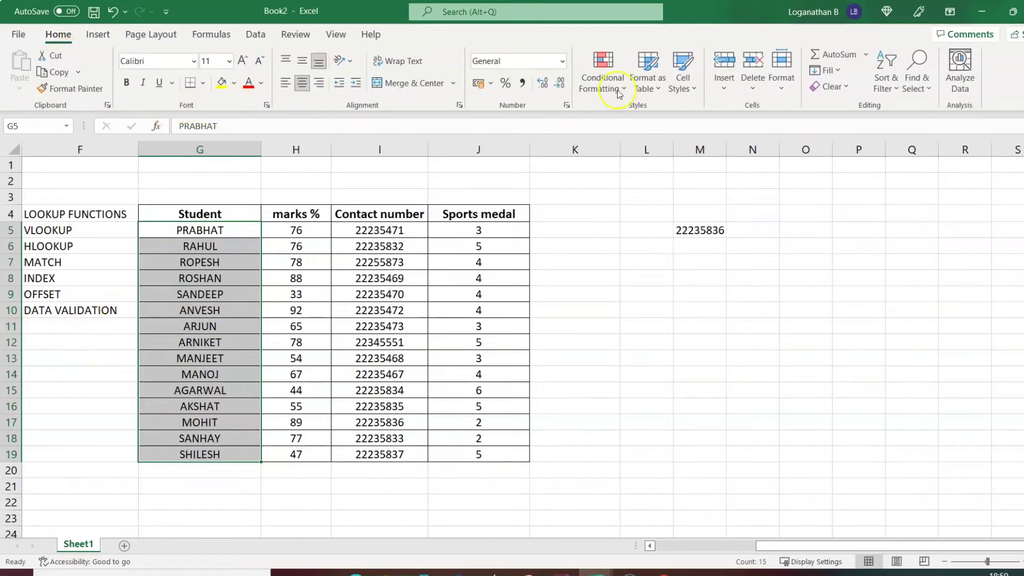
left_click(893, 90)
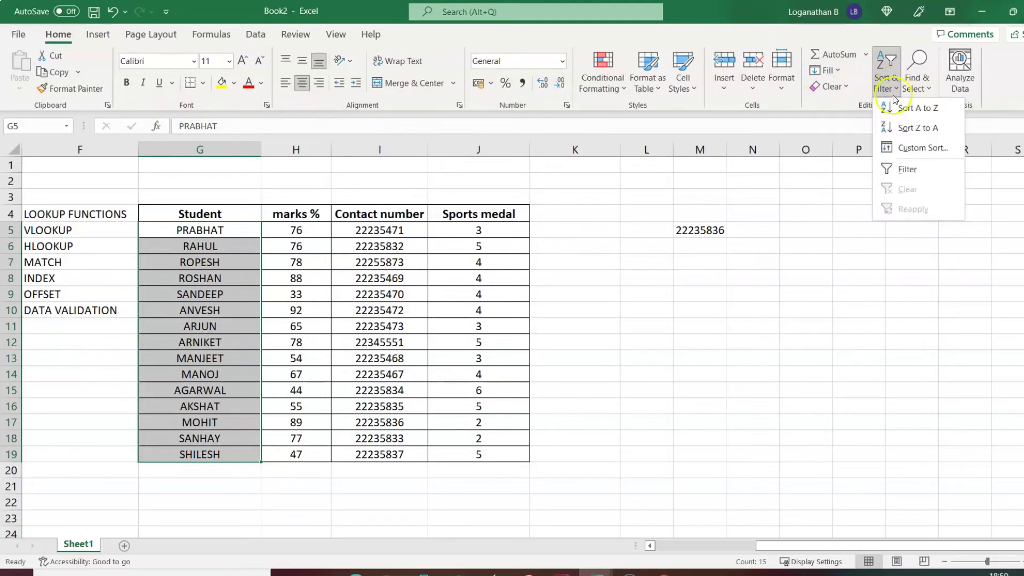
left_click(907, 107)
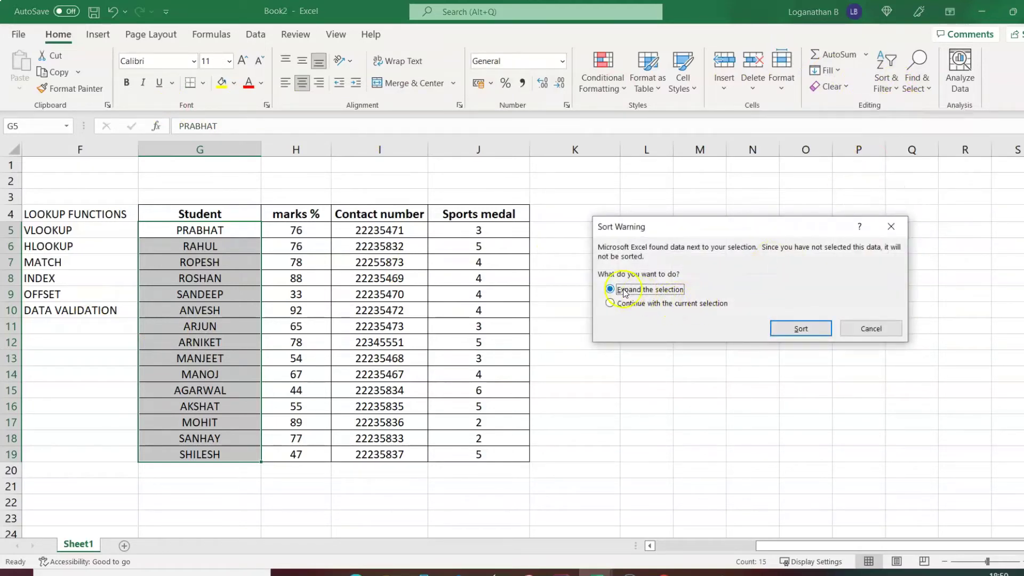
left_click(801, 328)
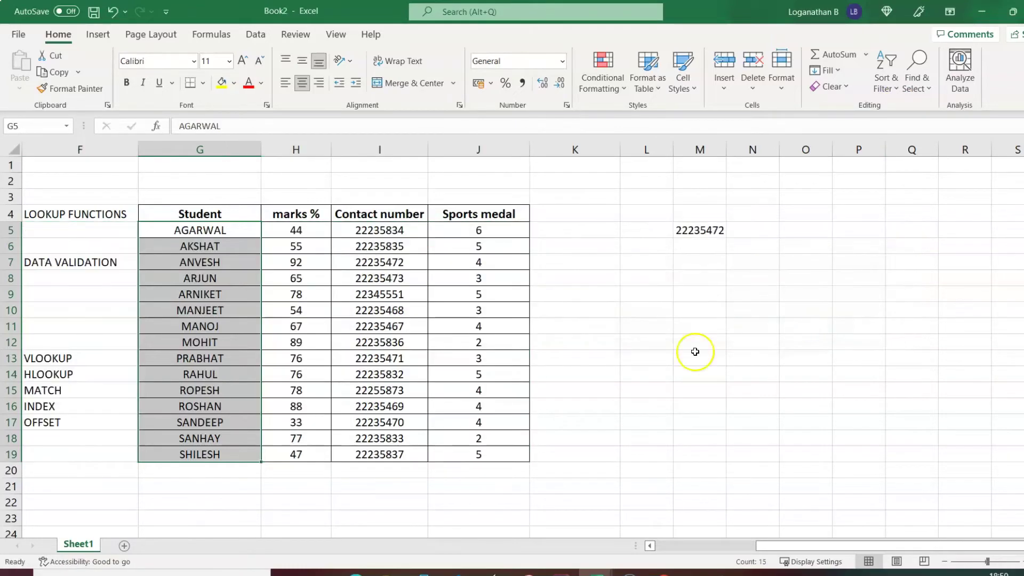
- Check the LOOKUP result in M5 against the student in G7 and the contact number in I7 of the sorted table
left_click(218, 261)
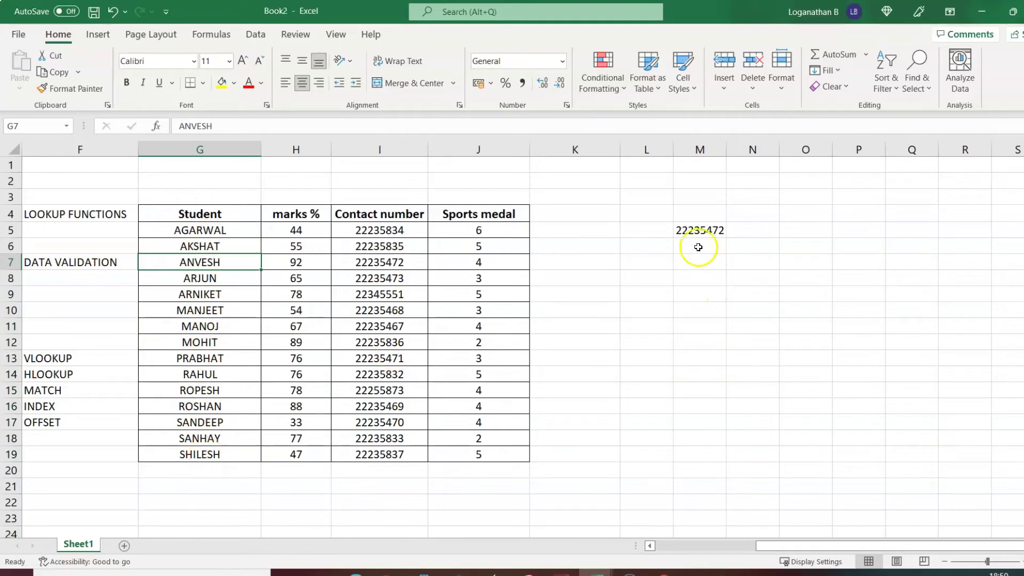
left_click(705, 230)
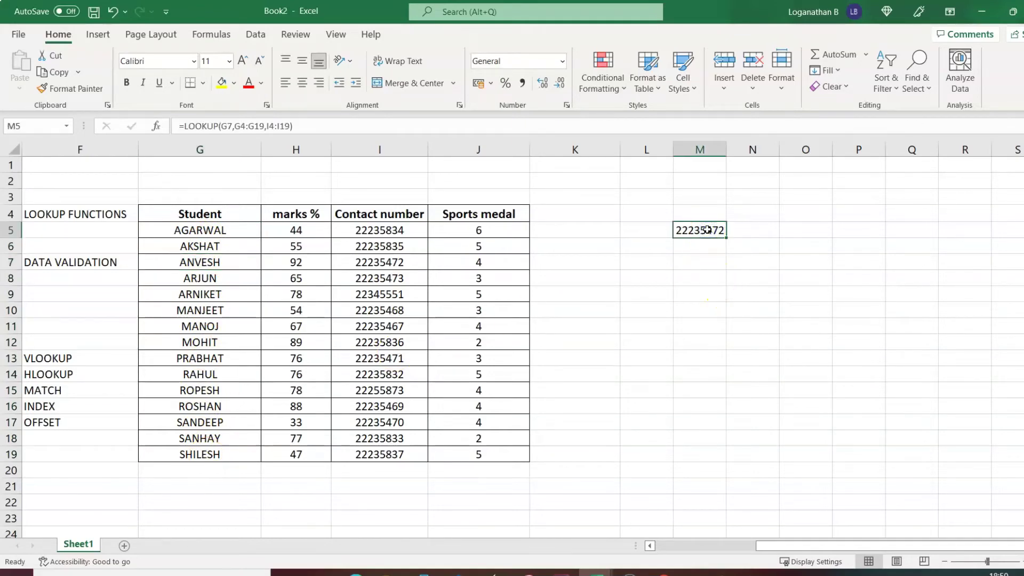
left_click(216, 263)
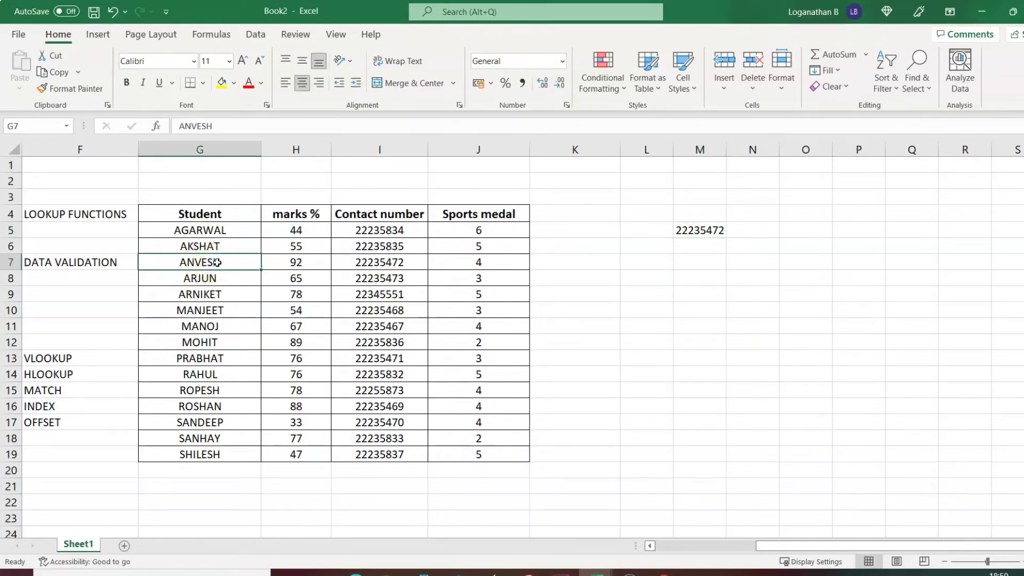
left_click(402, 264)
left_click(712, 233)
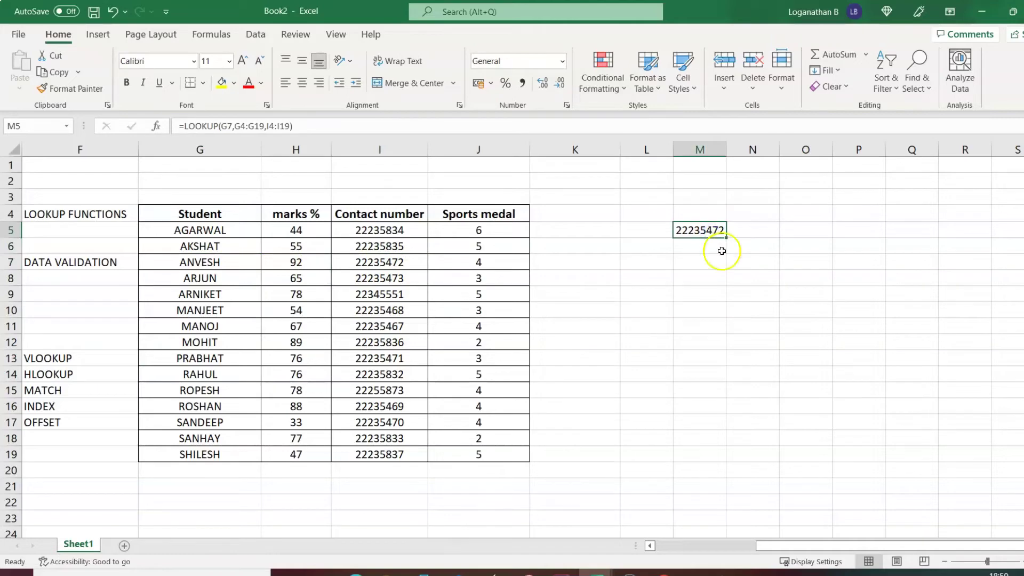
- Enter the formula =LOOKUP(G13,G4:G19,I4:I19) in cell M8 to look up the contact number of the student in G13
left_click(698, 277)
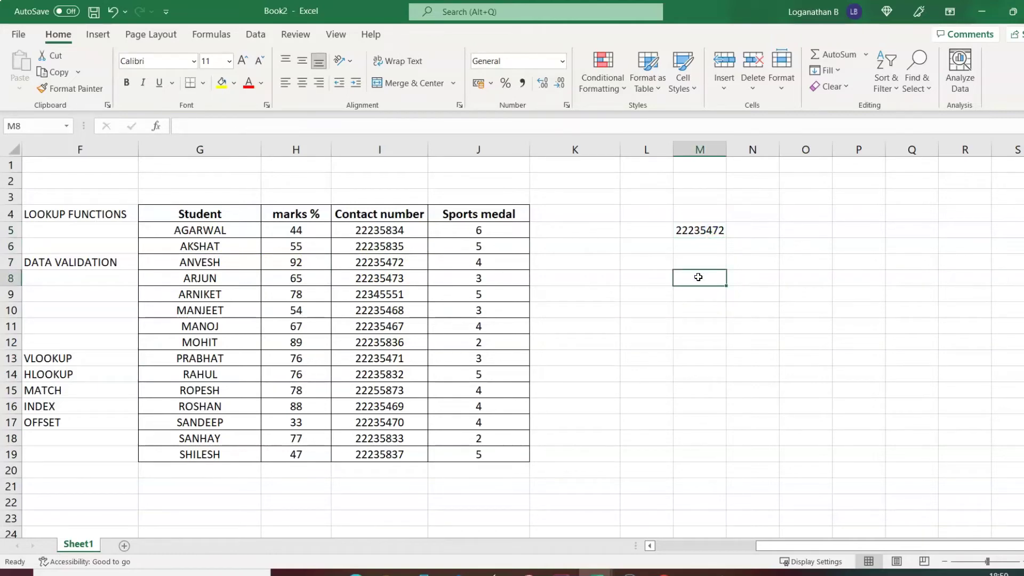
type("=LOO")
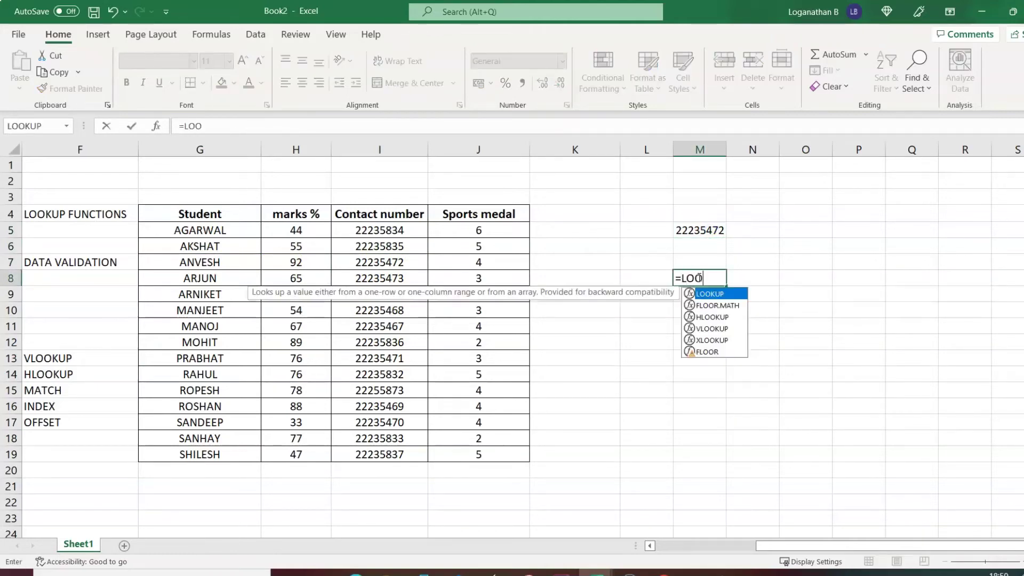
key("Tab")
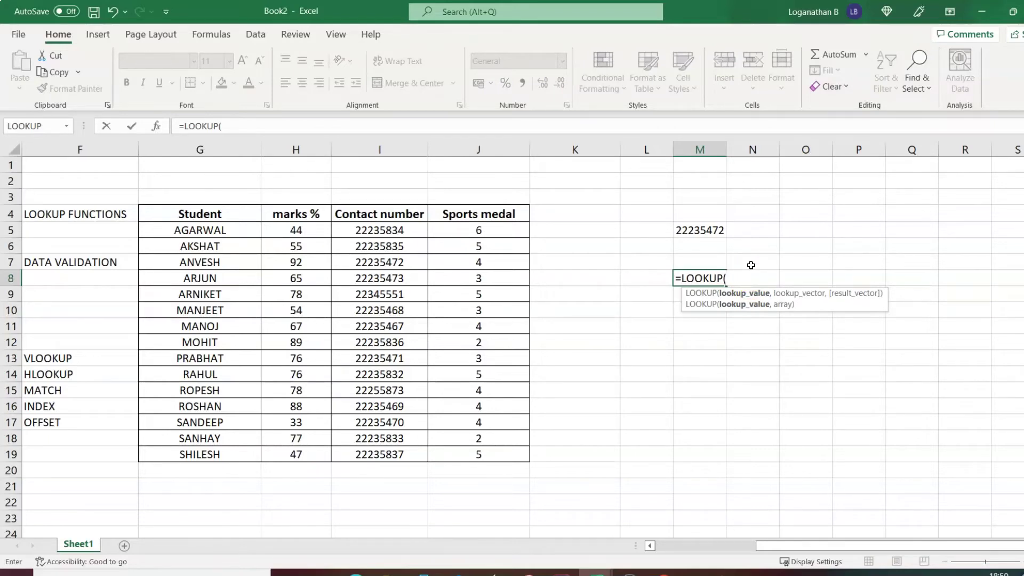
left_click(219, 360)
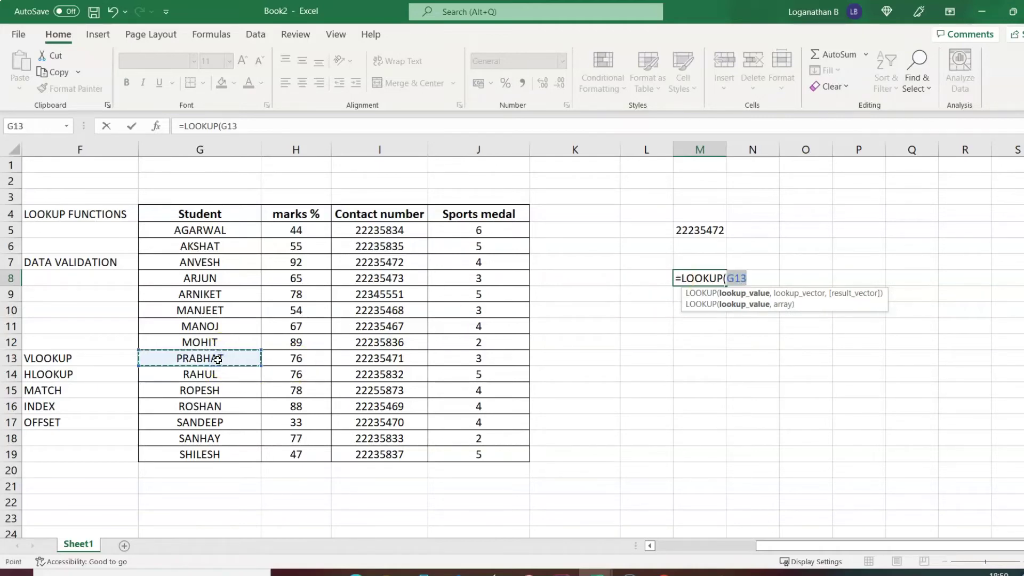
type(",")
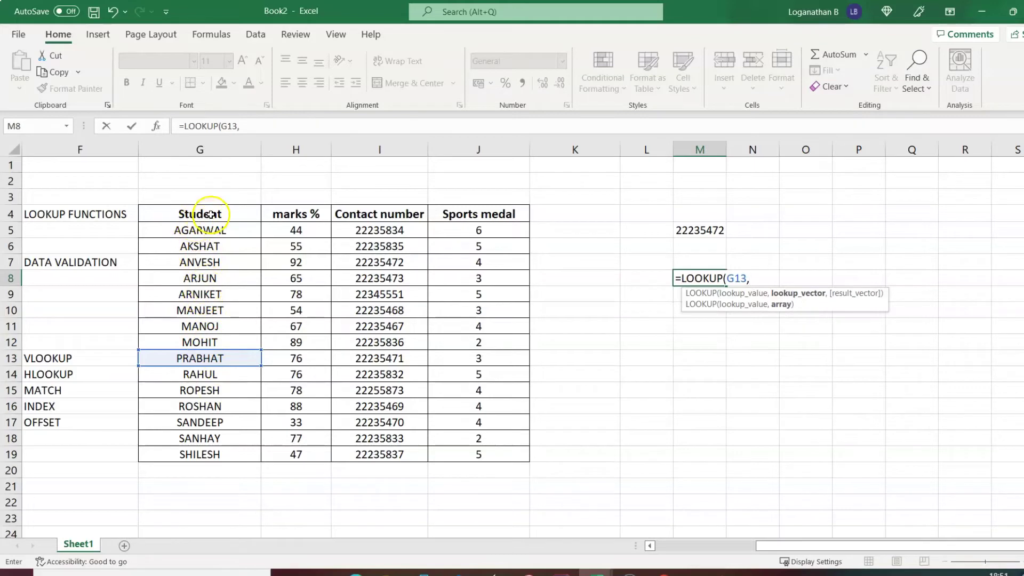
left_click_drag(210, 214, 212, 455)
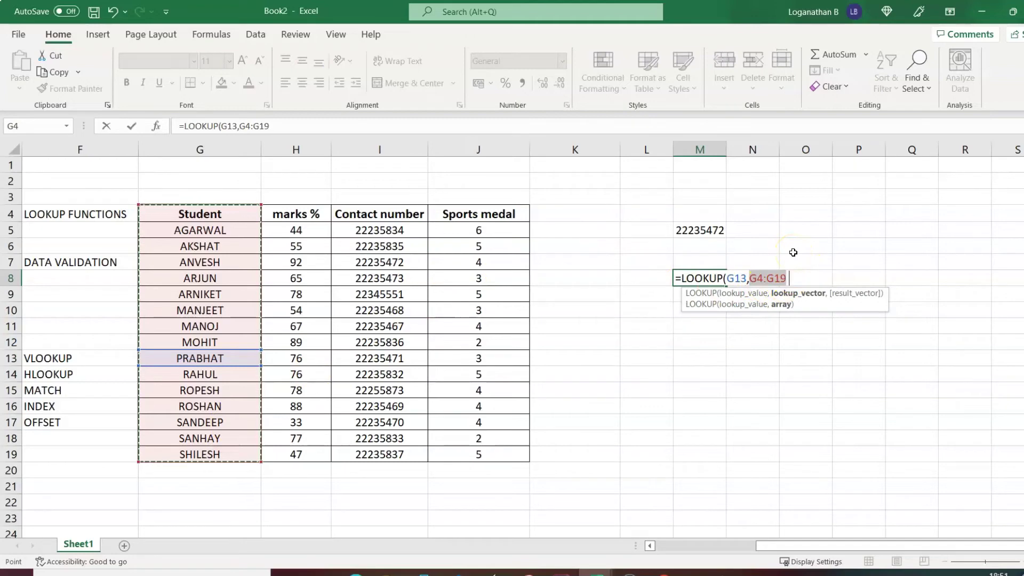
type(",")
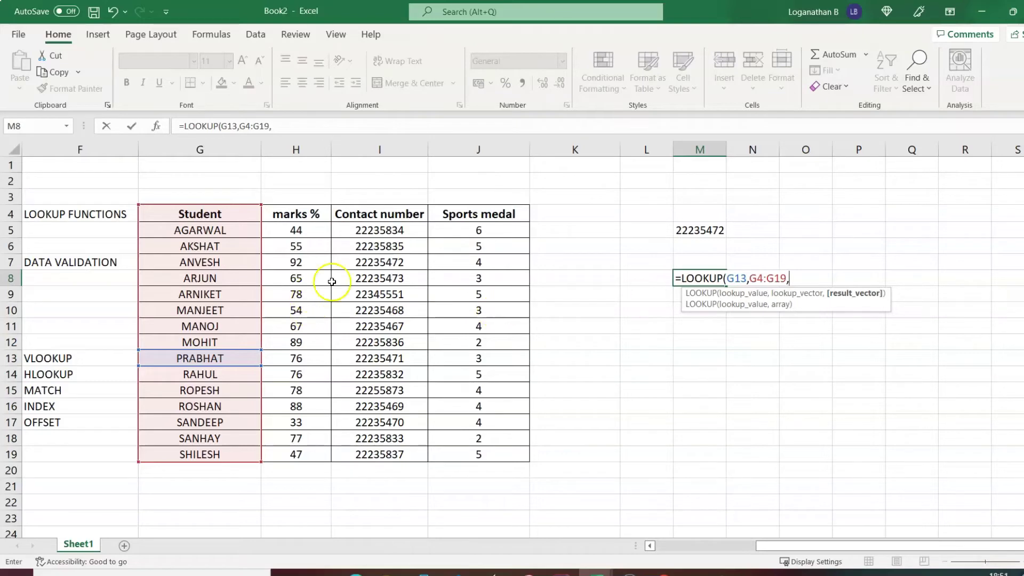
left_click(382, 215)
left_click_drag(377, 389, 376, 457)
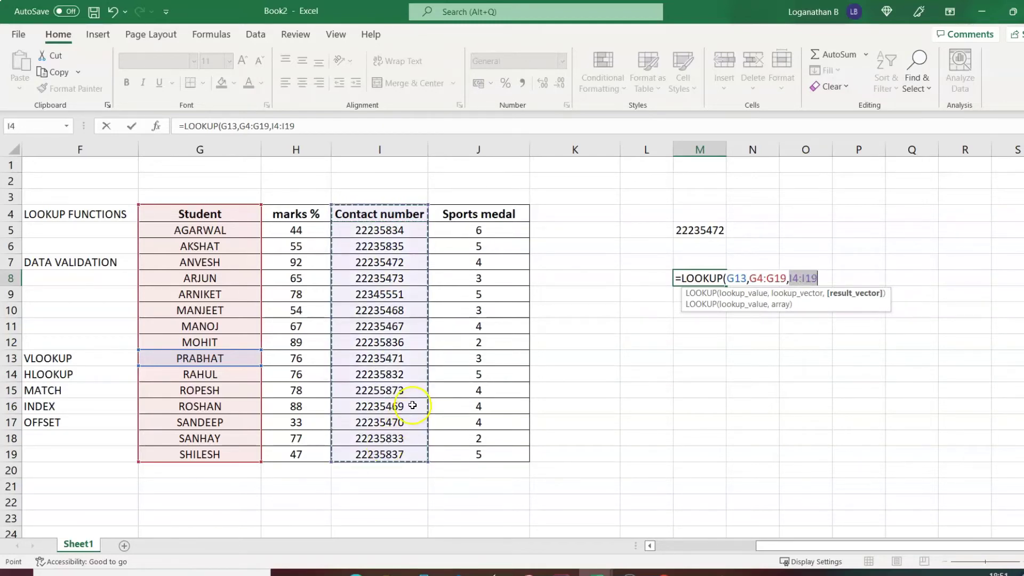
type(")")
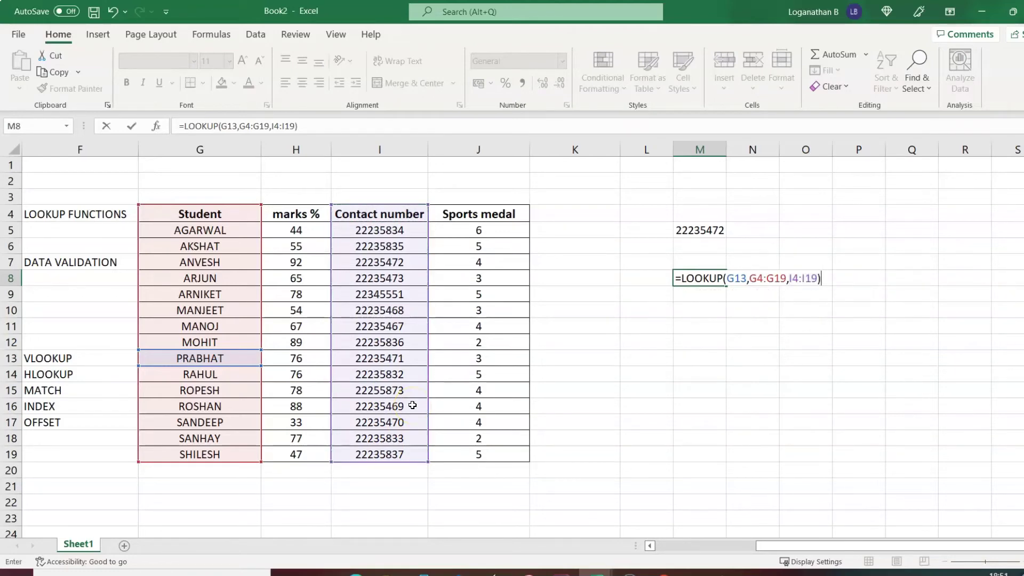
key("Return")
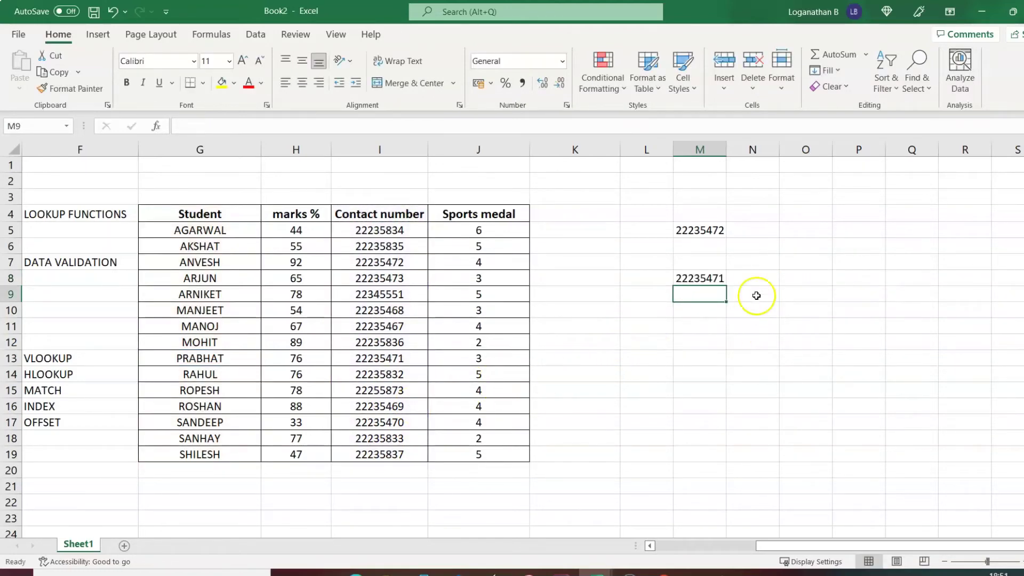
- Check the LOOKUP result in M8 against the student's row in G13:I13
left_click(710, 280)
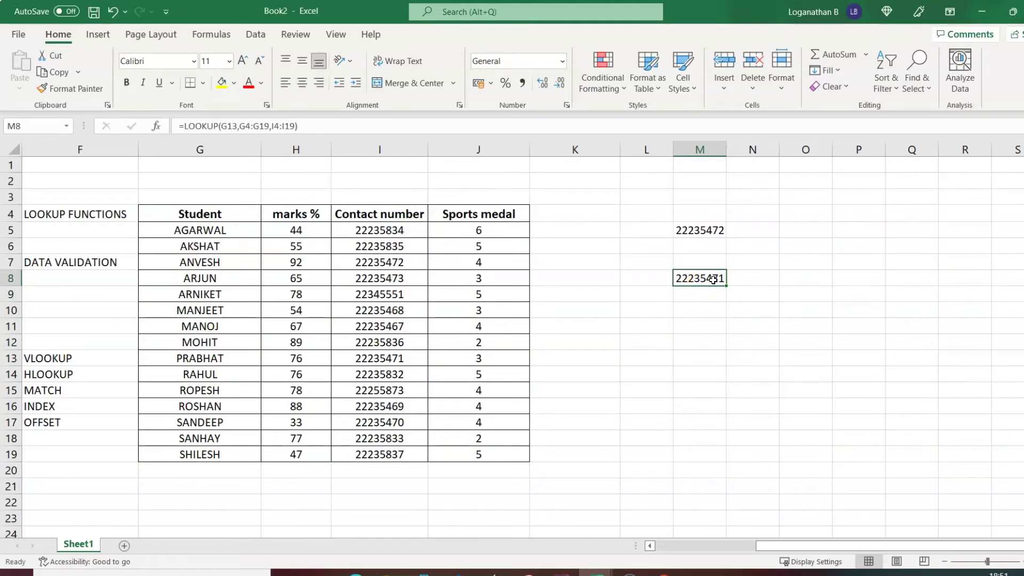
left_click(184, 362)
left_click_drag(279, 362, 366, 364)
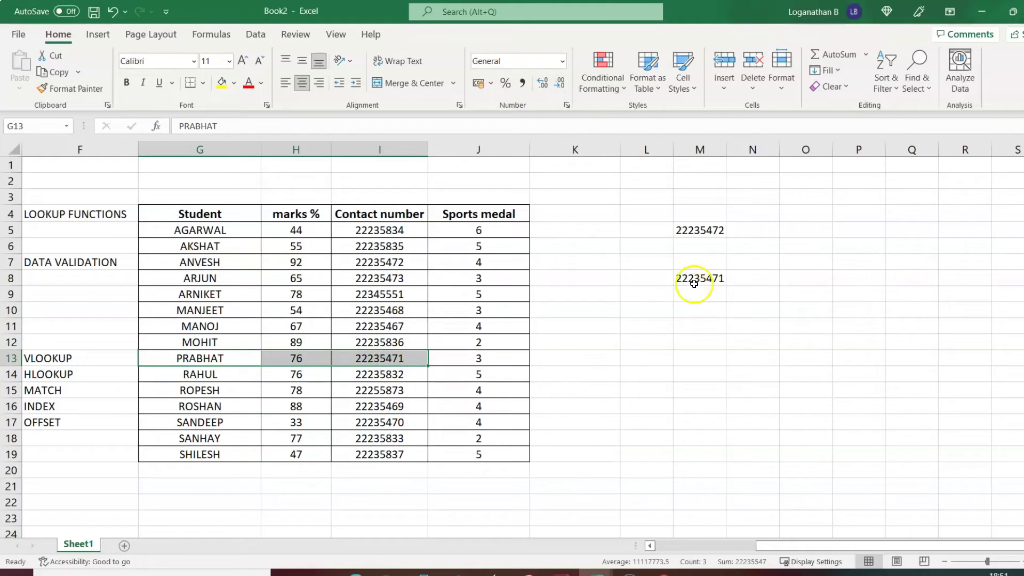
left_click(640, 343)
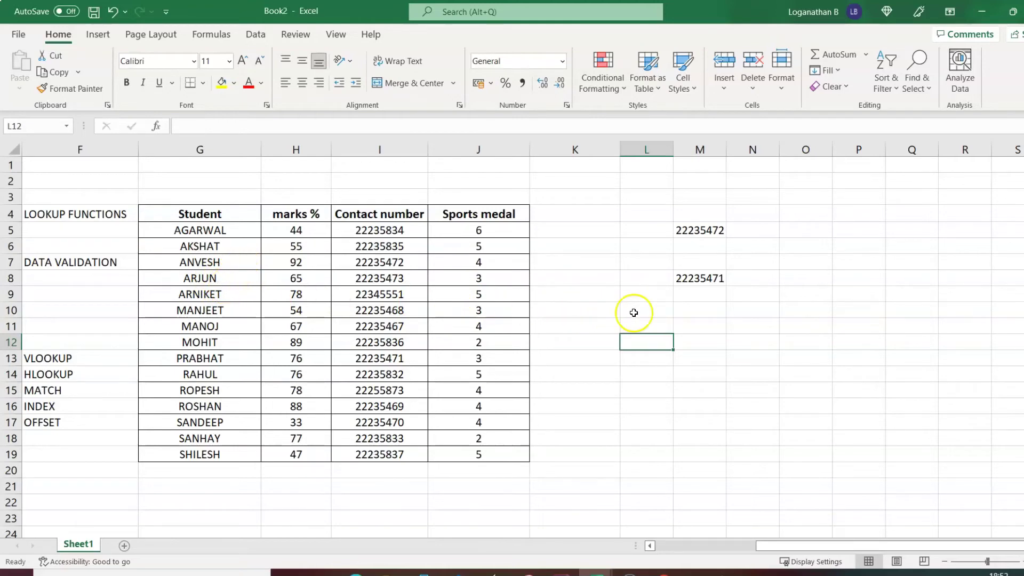
left_click(700, 310)
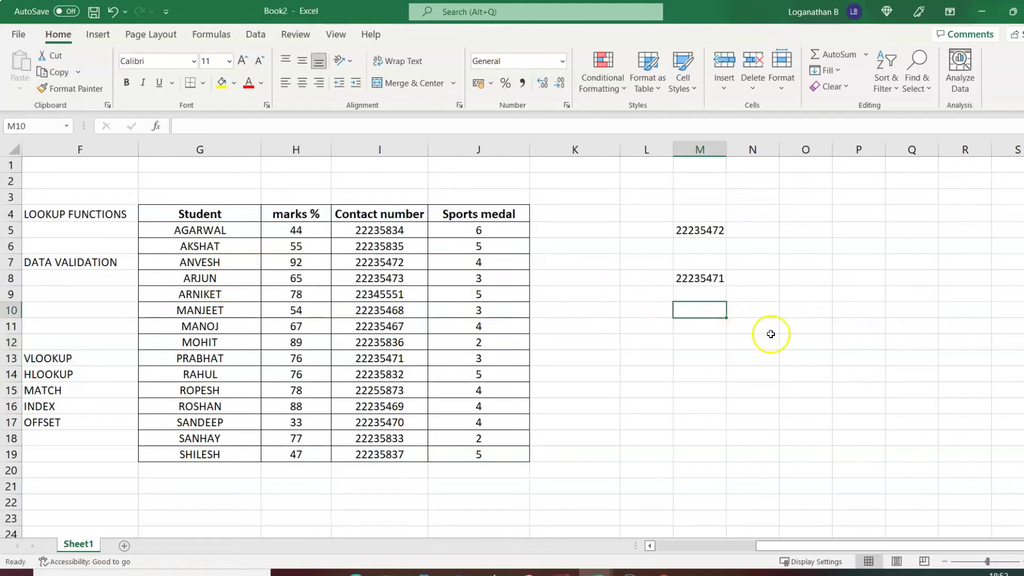
left_click(739, 311)
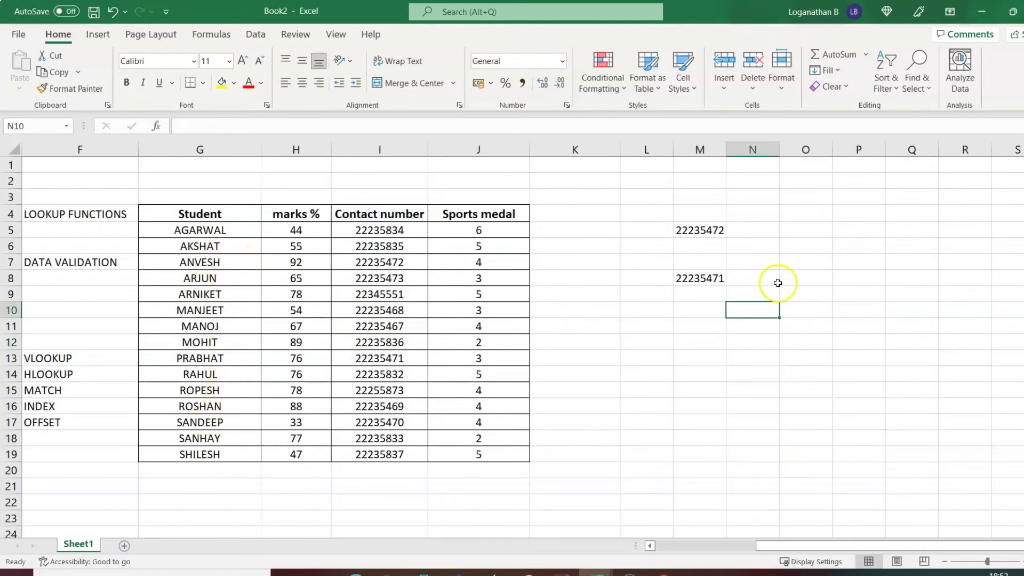
left_click(806, 309)
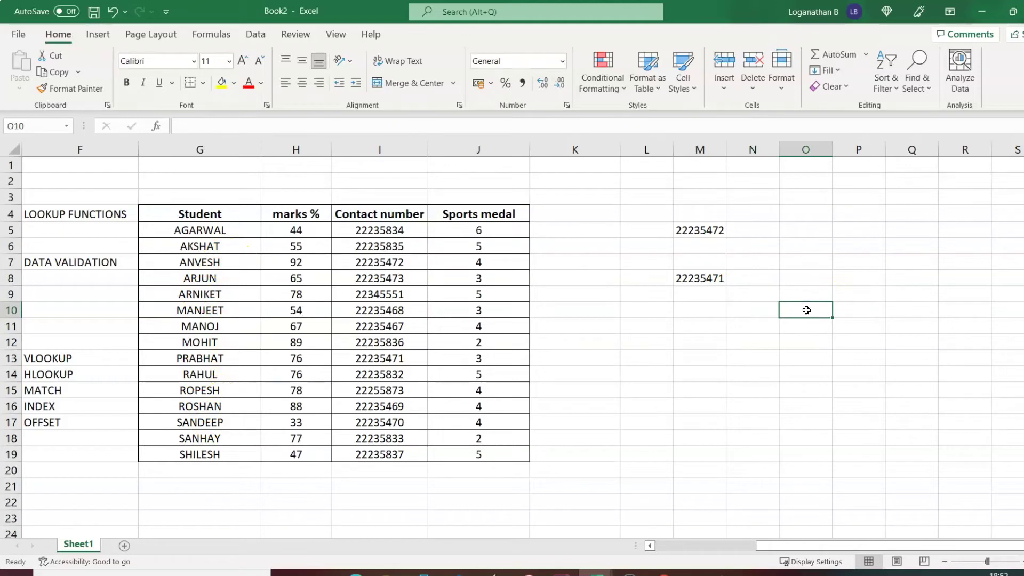
left_click(692, 231)
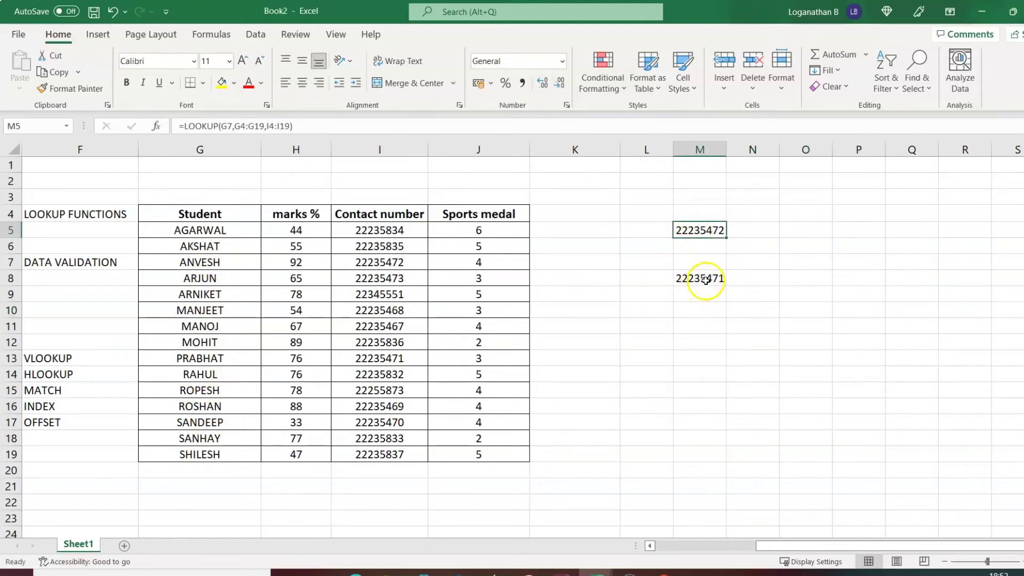
left_click(755, 312)
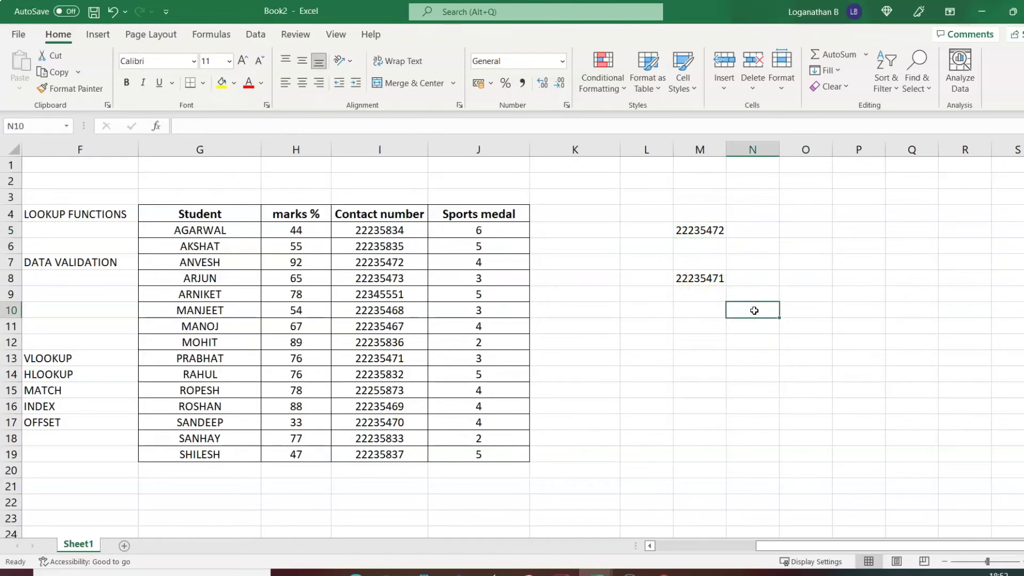
- Enter the heading DATA VALIDATION in cell O9 and make it bold
left_click(807, 291)
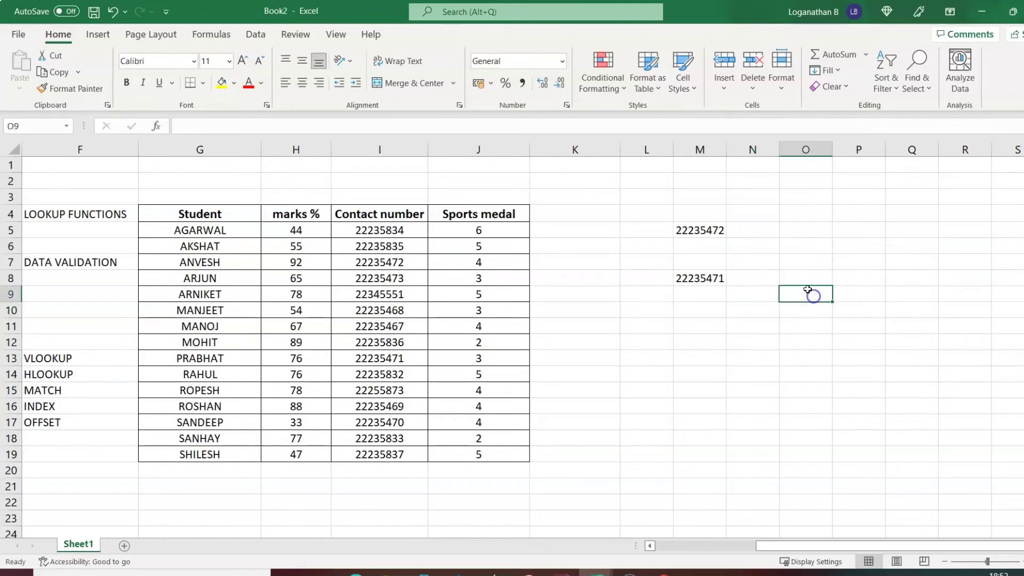
type("DATA VALIDATION")
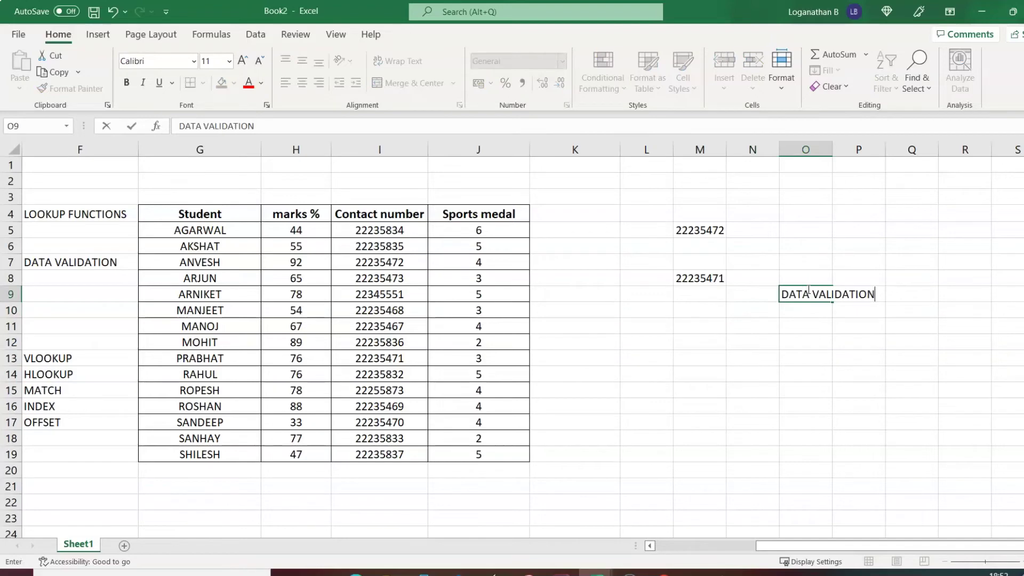
key("Return")
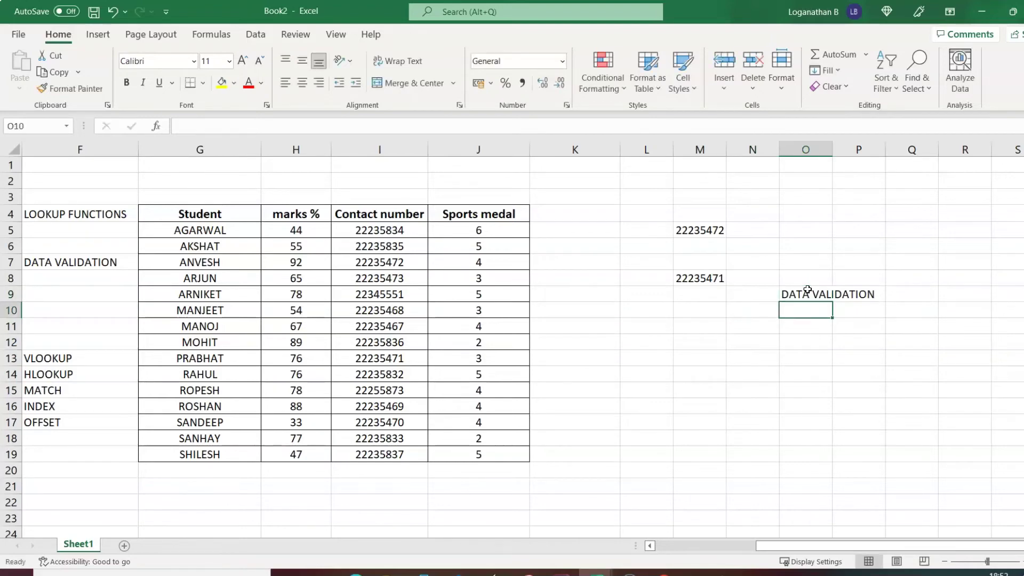
key("Return")
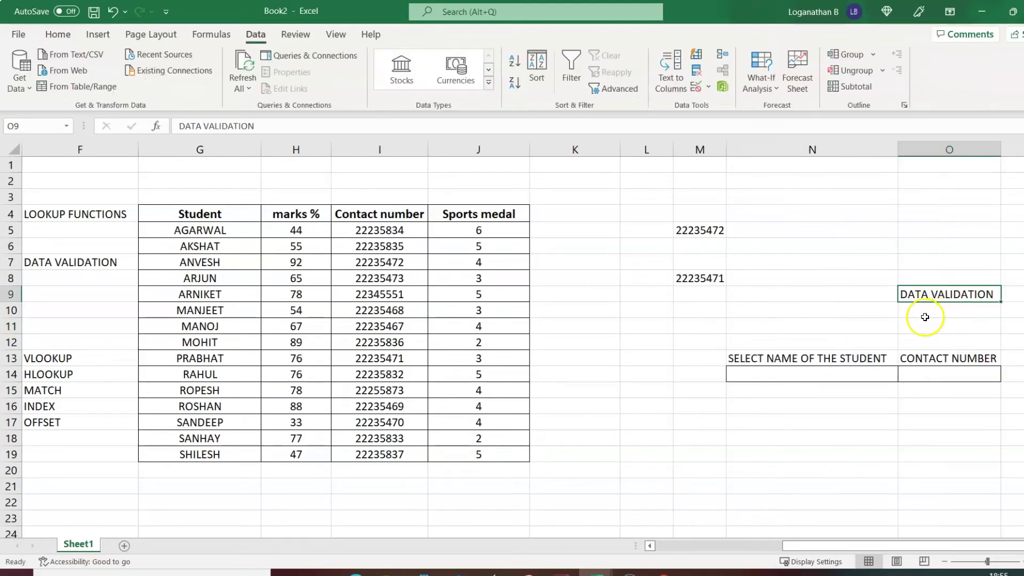
key("ctrl+b")
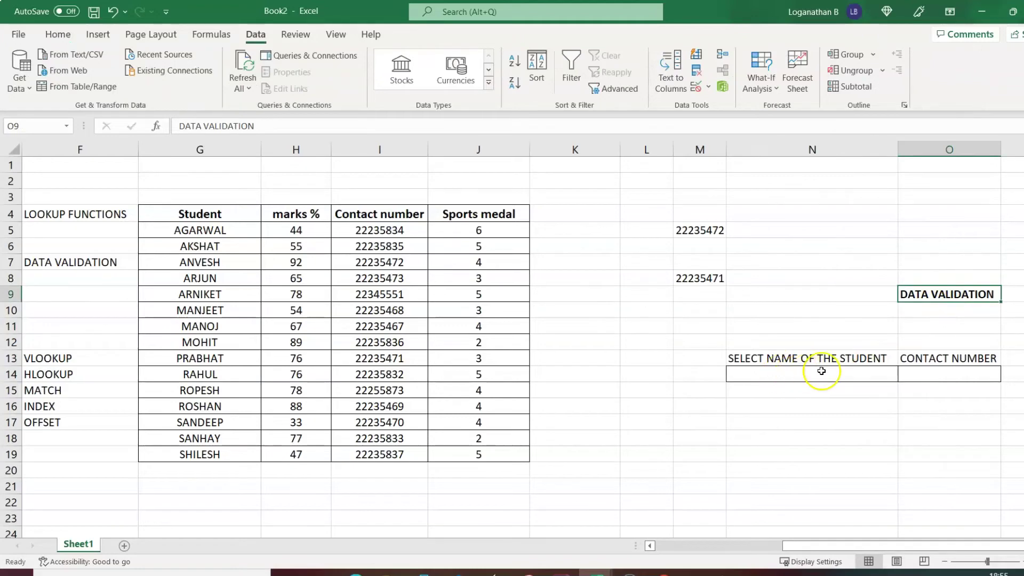
- Open Data Validation for cell N14 under SELECT NAME OF THE STUDENT and allow only List values
left_click(803, 378)
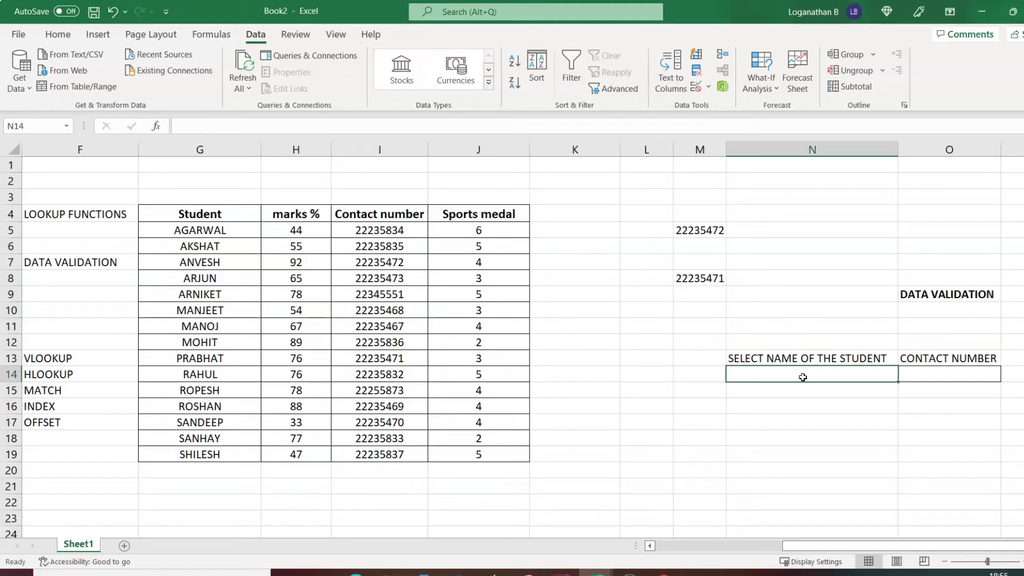
left_click(937, 375)
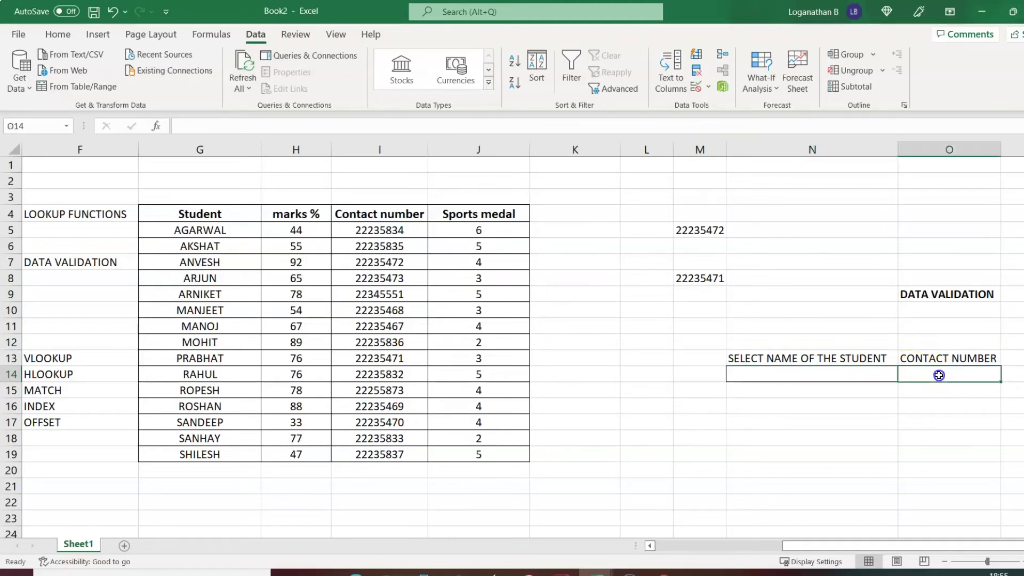
left_click(835, 377)
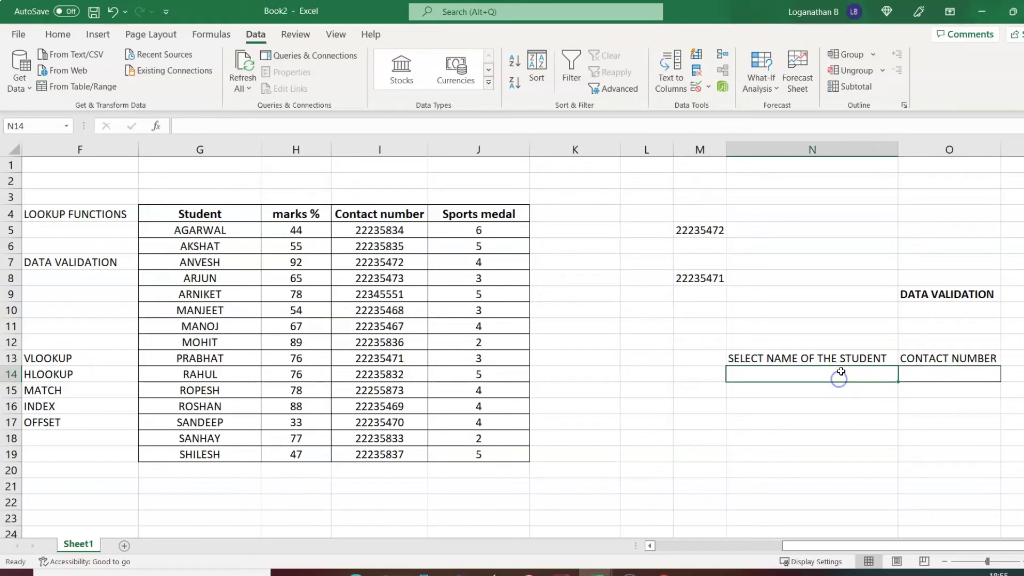
left_click(254, 34)
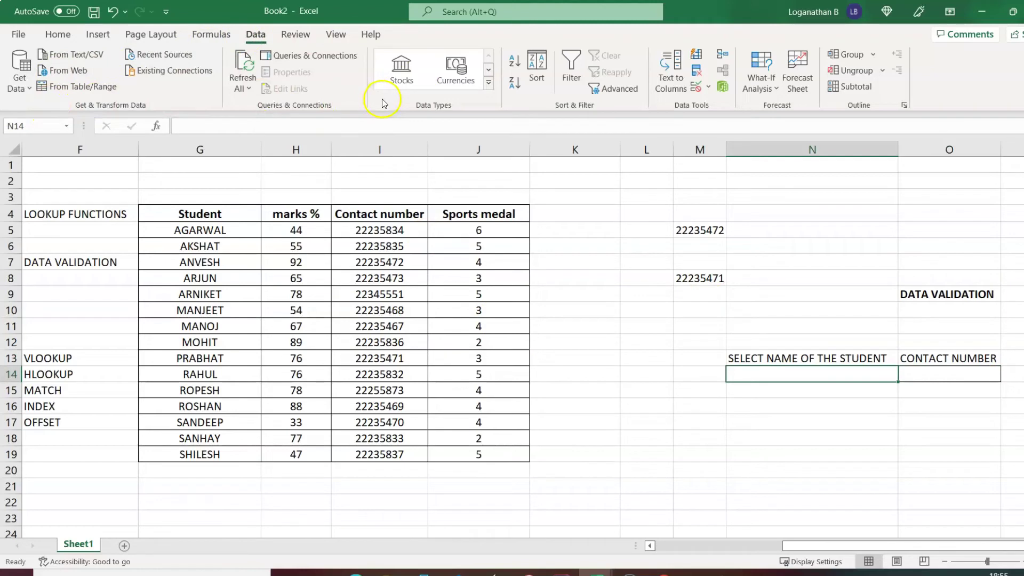
left_click(697, 89)
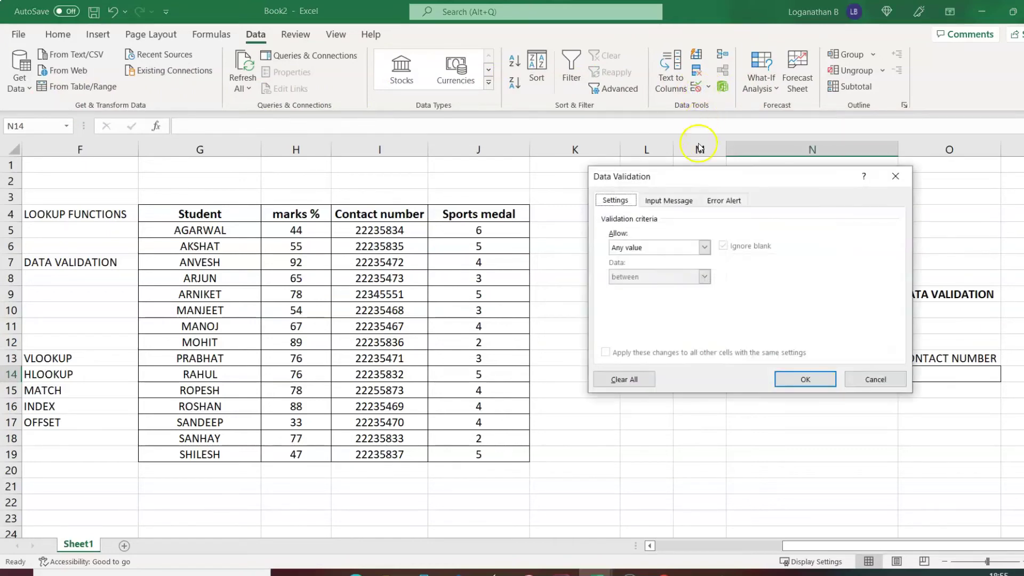
left_click_drag(712, 176, 663, 134)
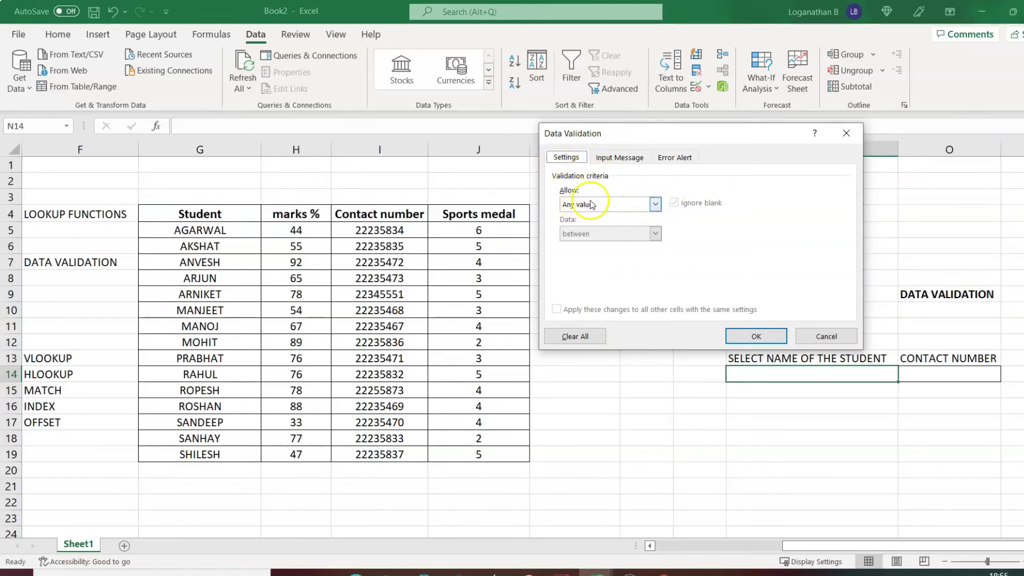
left_click(655, 205)
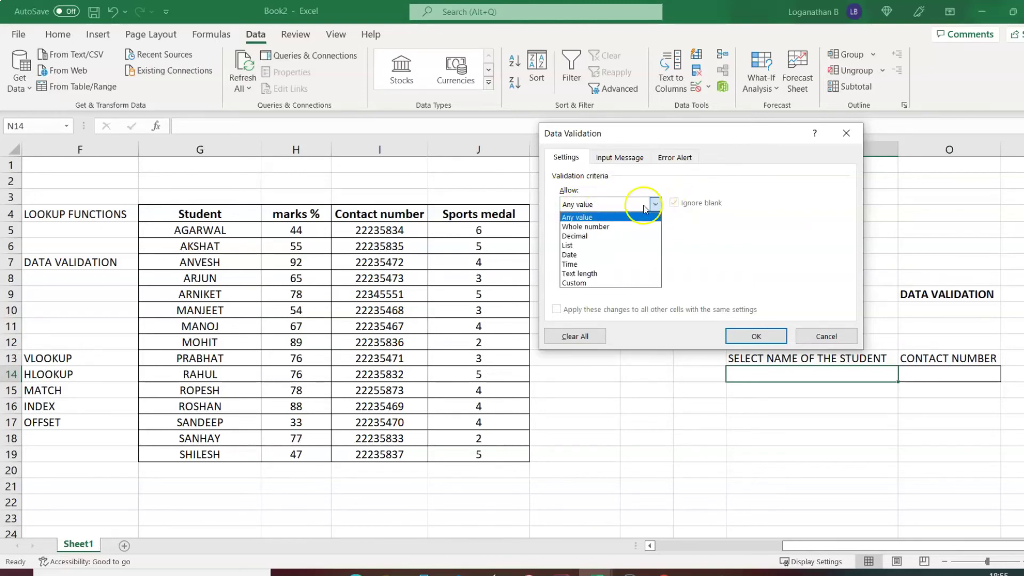
left_click(582, 246)
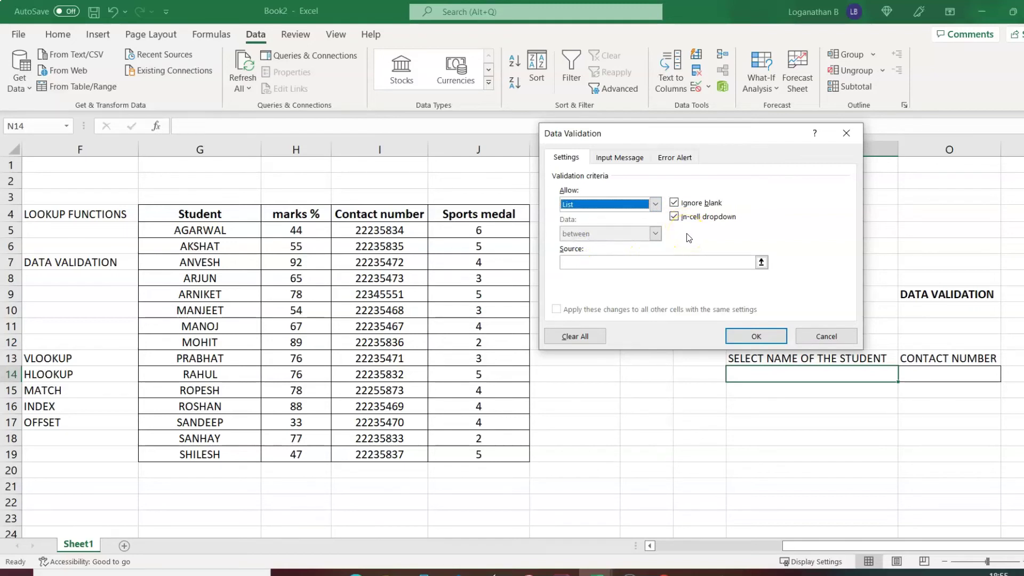
- Set the validation list source to the student names =$G$5:$G$19 and apply the rule
left_click(616, 262)
left_click(616, 263)
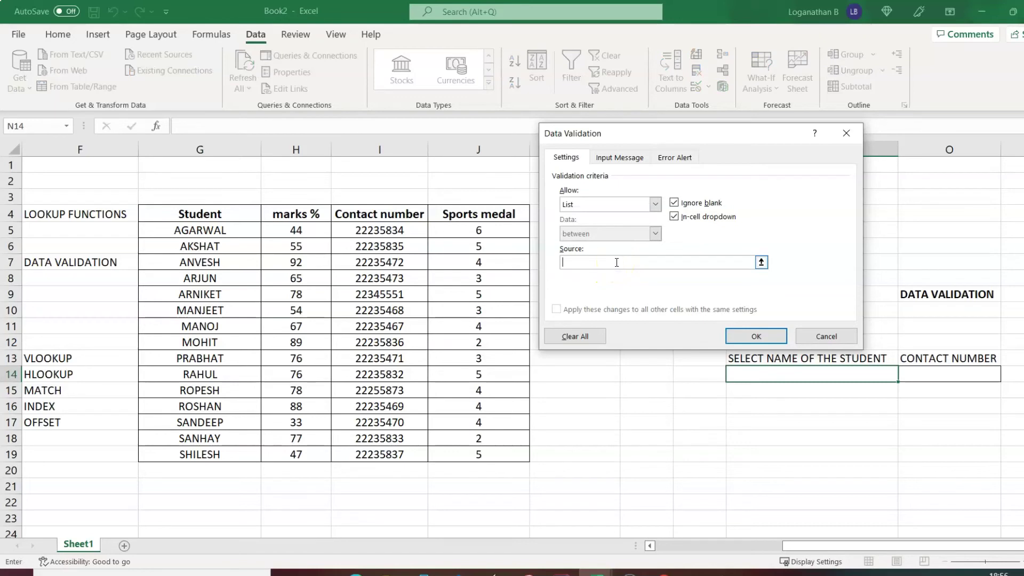
left_click(216, 230)
left_click_drag(216, 230, 224, 457)
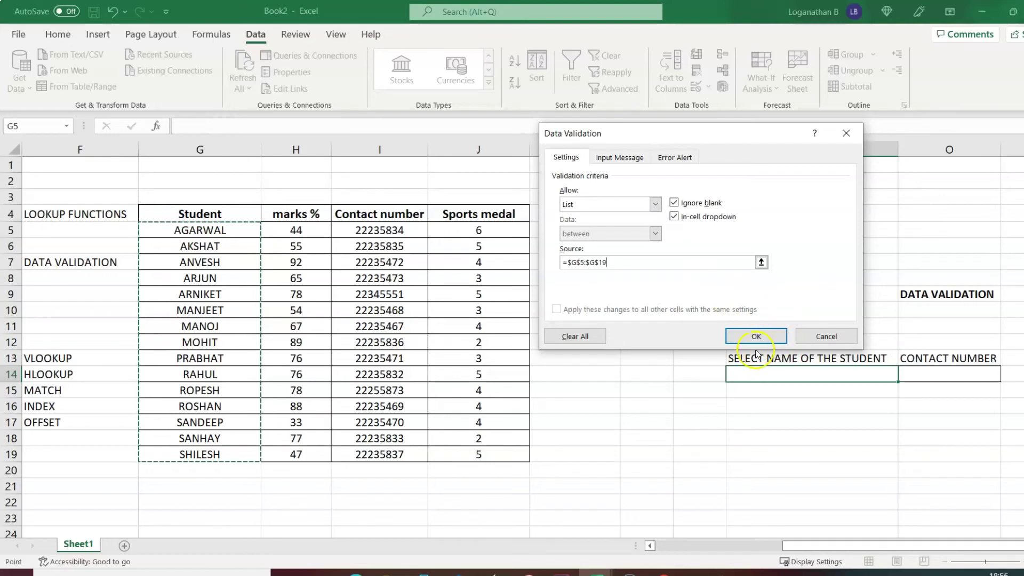
left_click(759, 336)
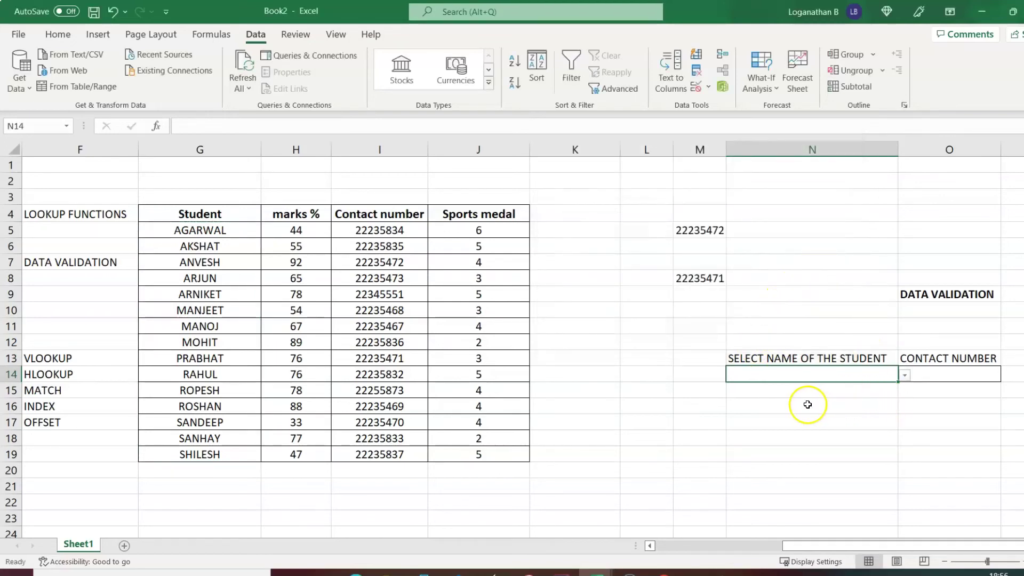
- Look through the student names offered by the drop-down list in N14 without choosing one
left_click(905, 376)
left_click_drag(904, 411, 905, 451)
left_click(936, 420)
left_click(829, 376)
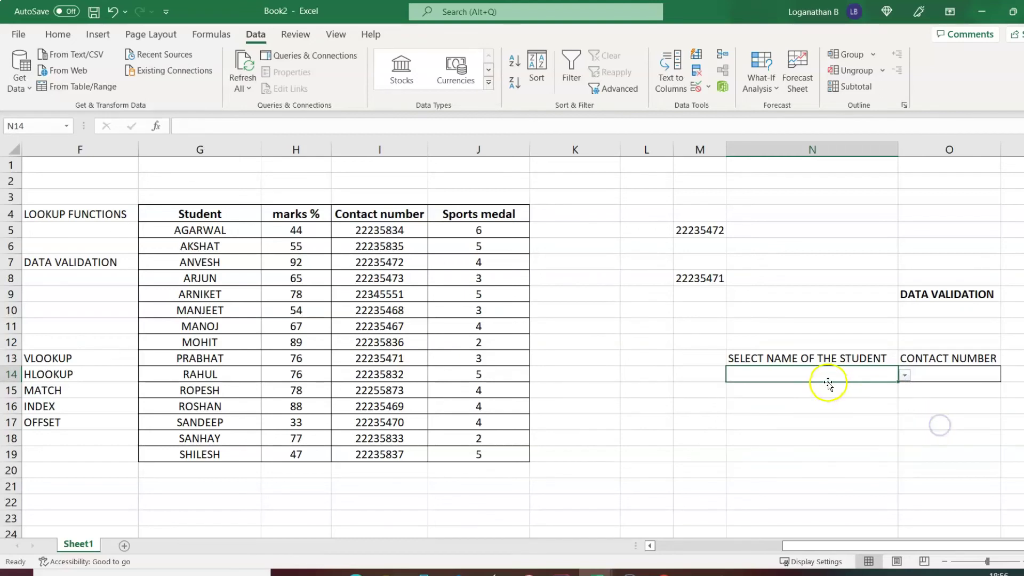
- Review the existing LOOKUP formulas in M5 and M8 and the selection and contact number cells N14 and O14
left_click(698, 231)
left_click(698, 278)
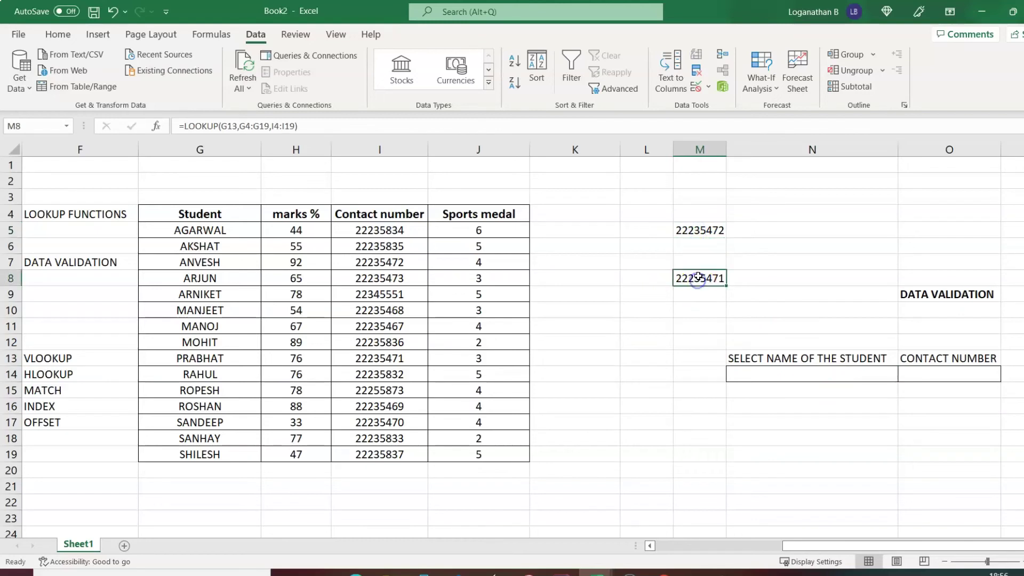
left_click(811, 376)
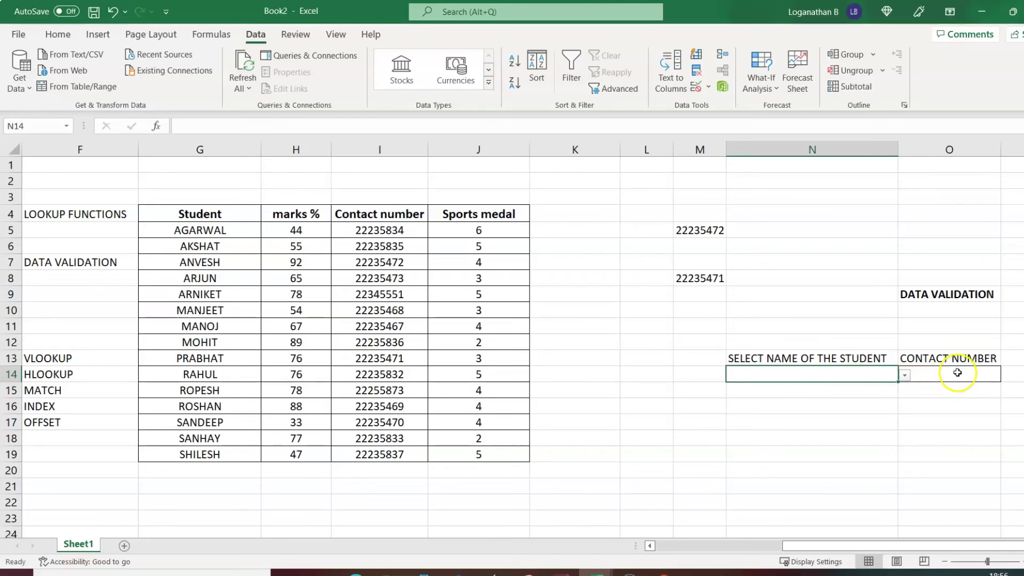
left_click(959, 374)
left_click(815, 419)
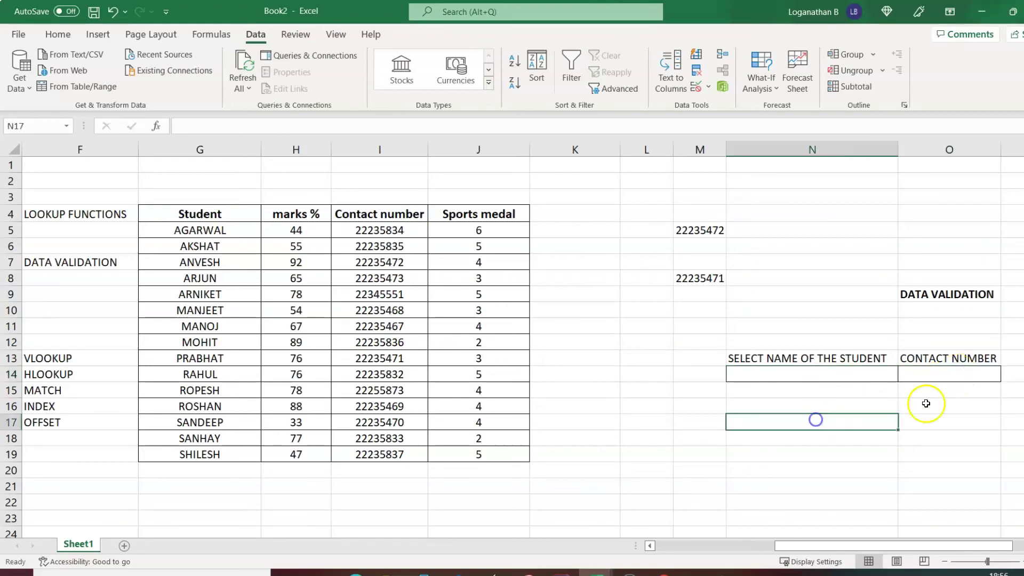
- Choose the student listed in G7 from the drop-down list in N14
left_click(1021, 545)
left_click_drag(944, 545, 935, 545)
left_click(831, 378)
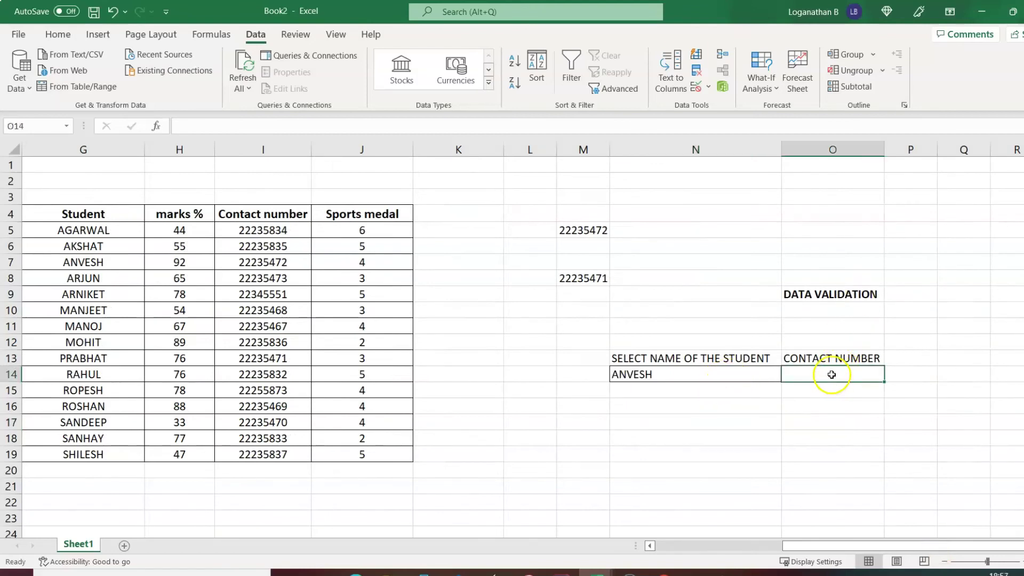
- Start a LOOKUP formula in O14 with N14 as the lookup value
left_click(822, 378)
type("=LOO")
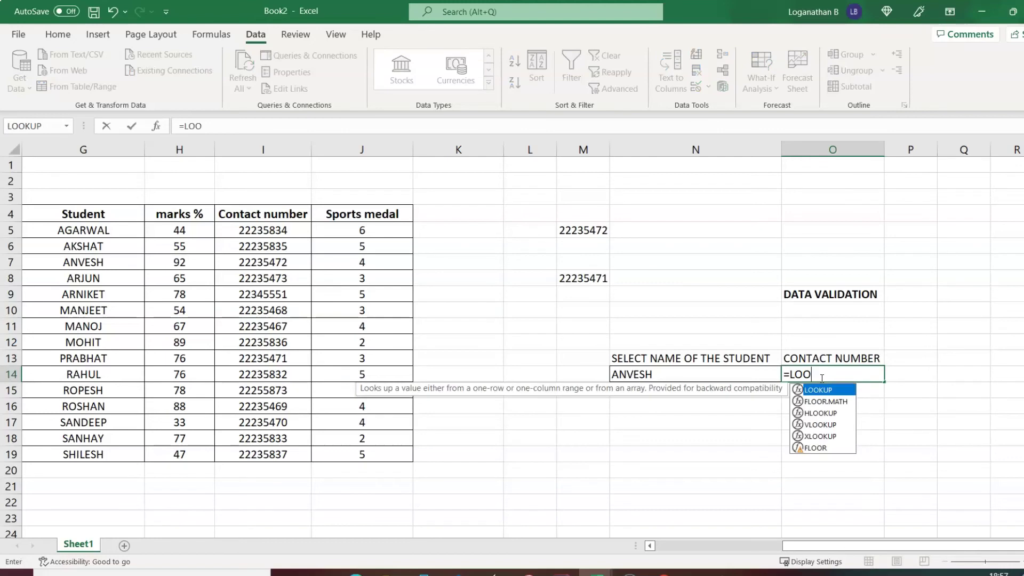
type("KUP")
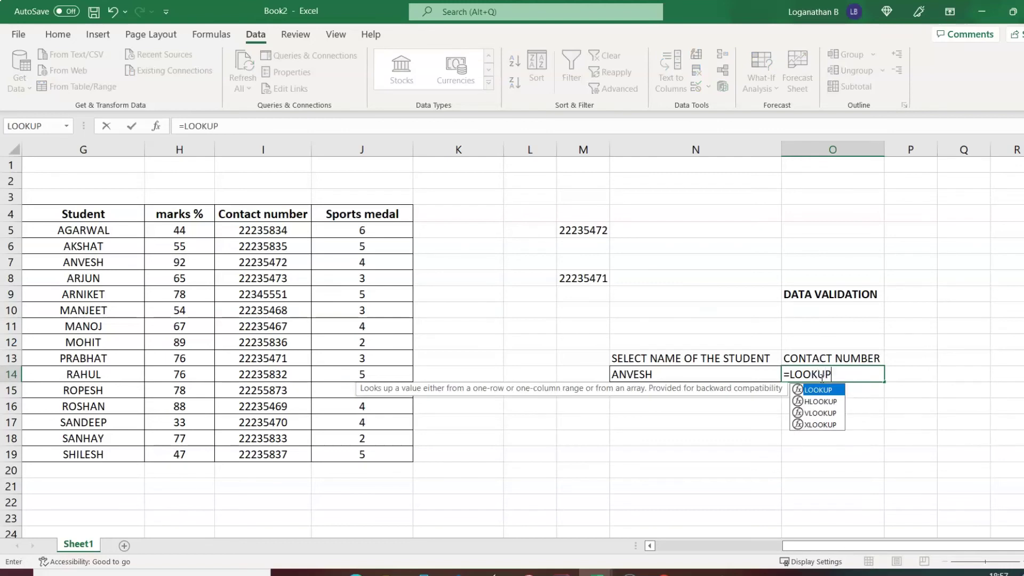
type("(")
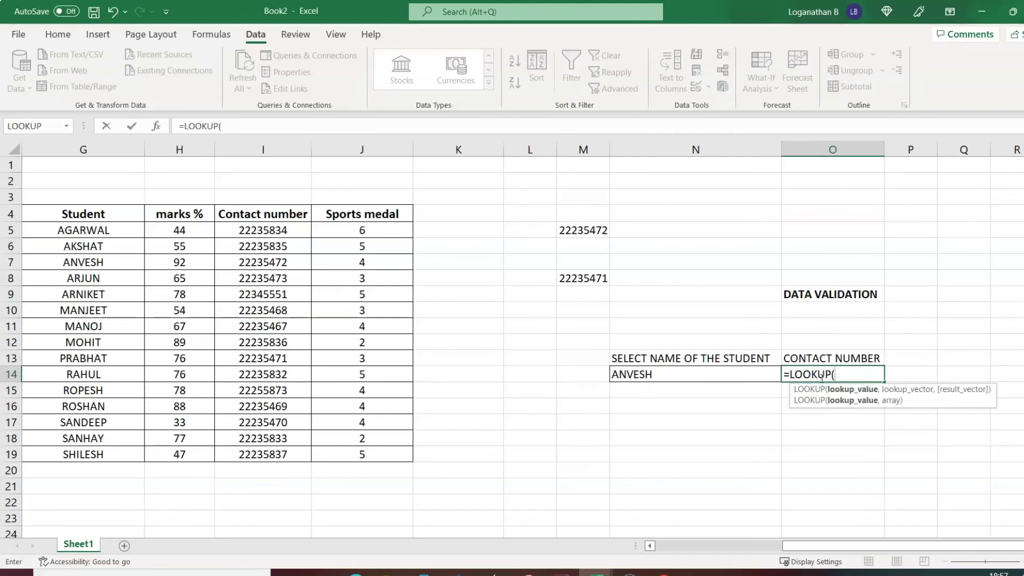
left_click(693, 377)
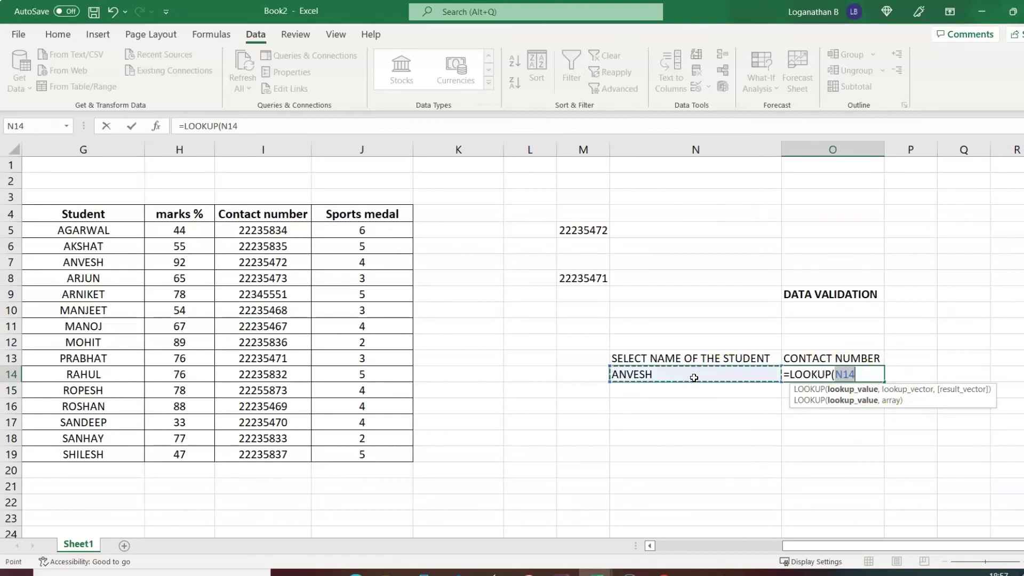
type(",")
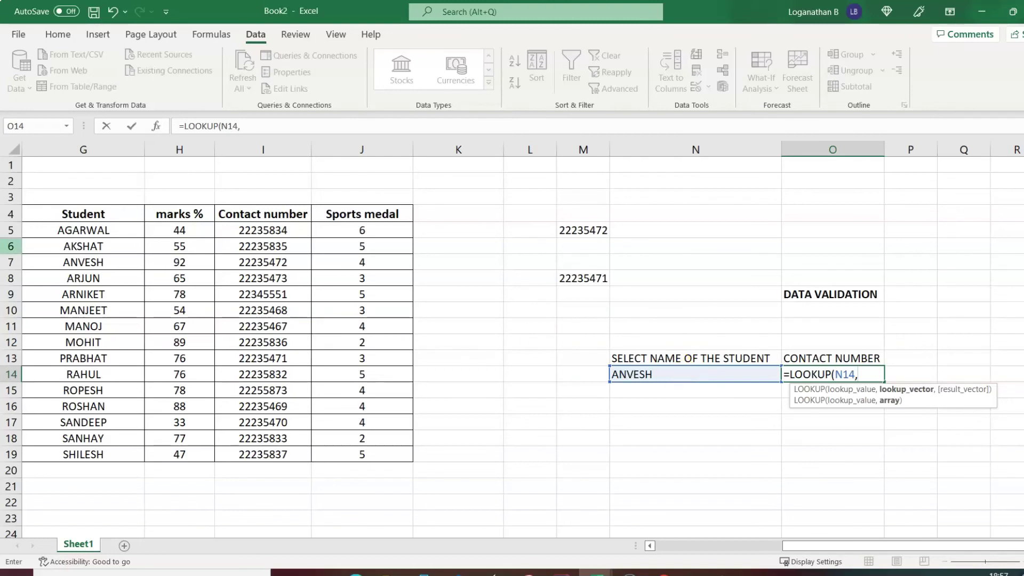
left_click_drag(87, 232, 91, 454)
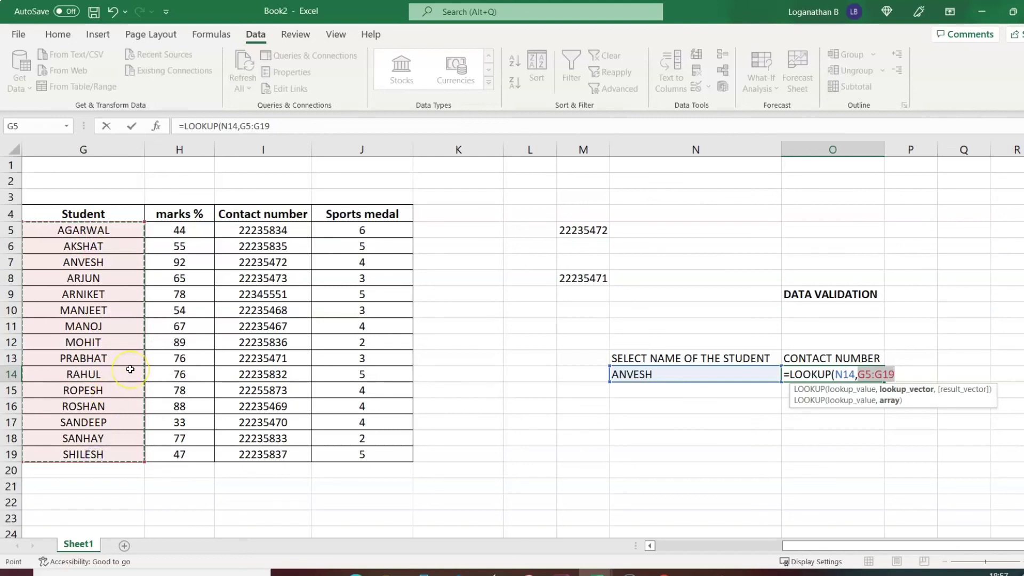
type(",")
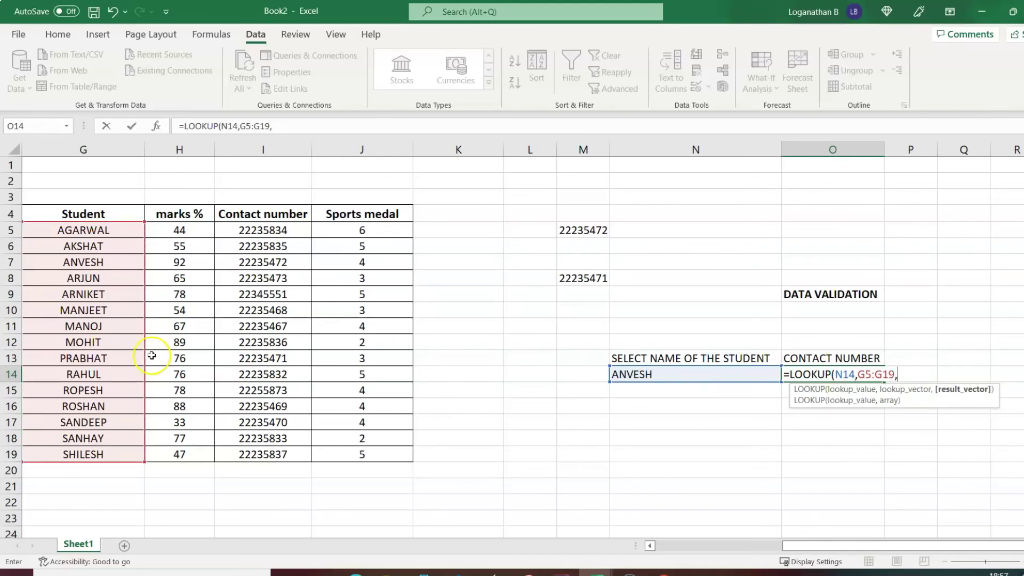
key("BackSpace")
key("BackSpace")
key("BackSpace")
key("BackSpace")
key("BackSpace")
key("BackSpace")
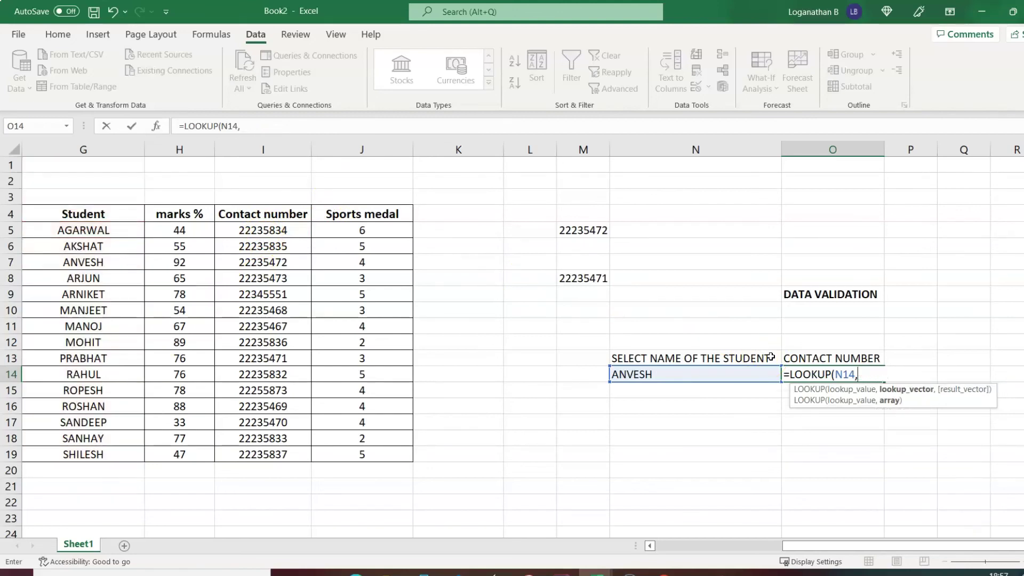
- Complete the O14 formula as =LOOKUP(N14,G4:G19,I4:I19) and check its result against the contact number in I7
left_click(73, 213)
left_click_drag(73, 213, 79, 454)
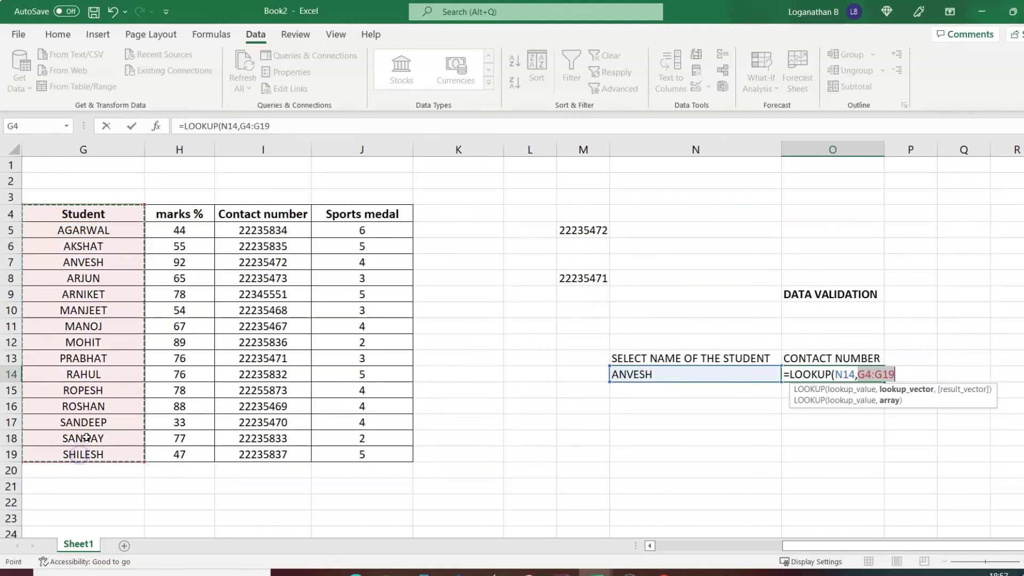
type(",")
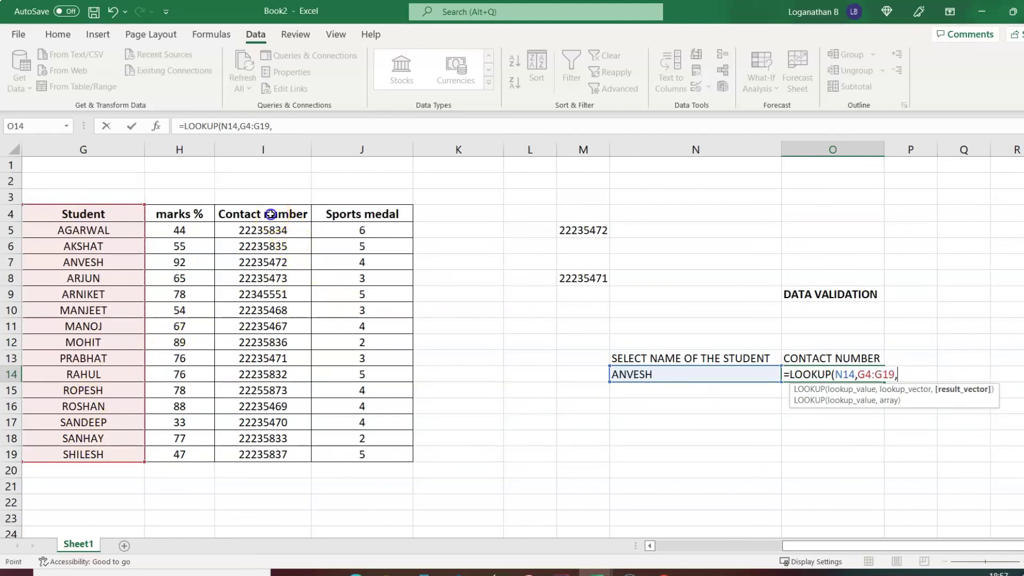
left_click_drag(271, 214, 255, 456)
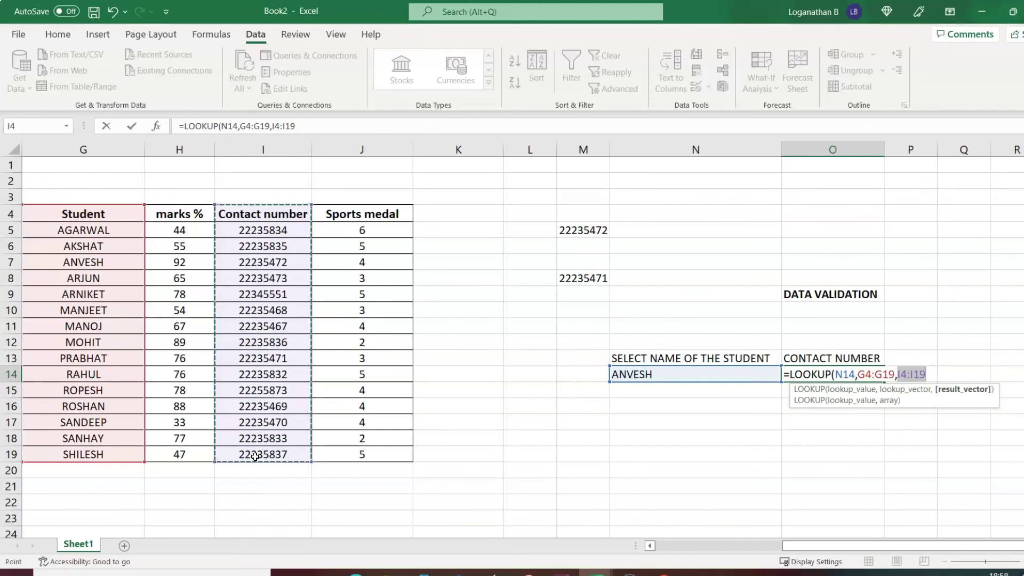
type(")")
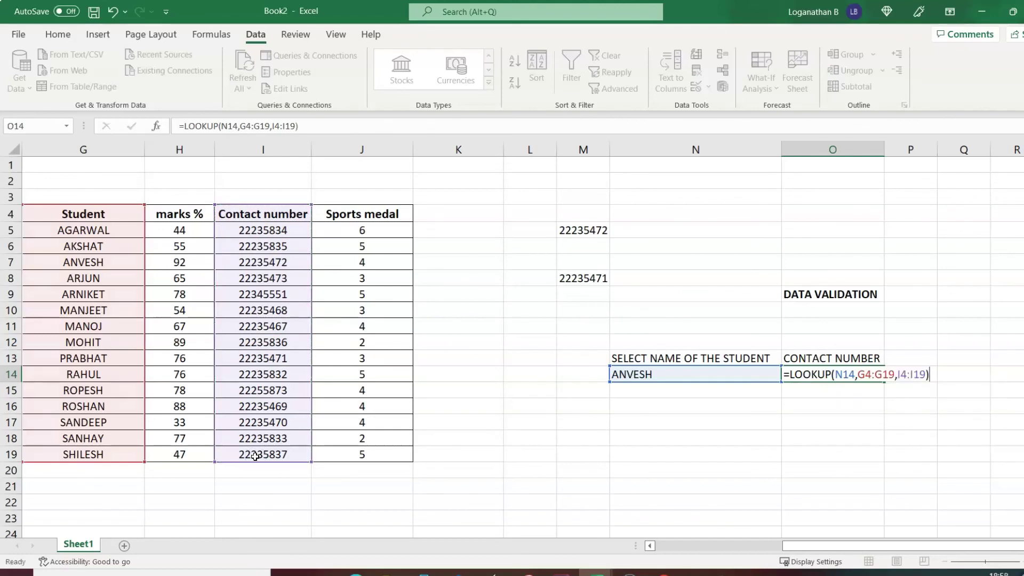
key("Return")
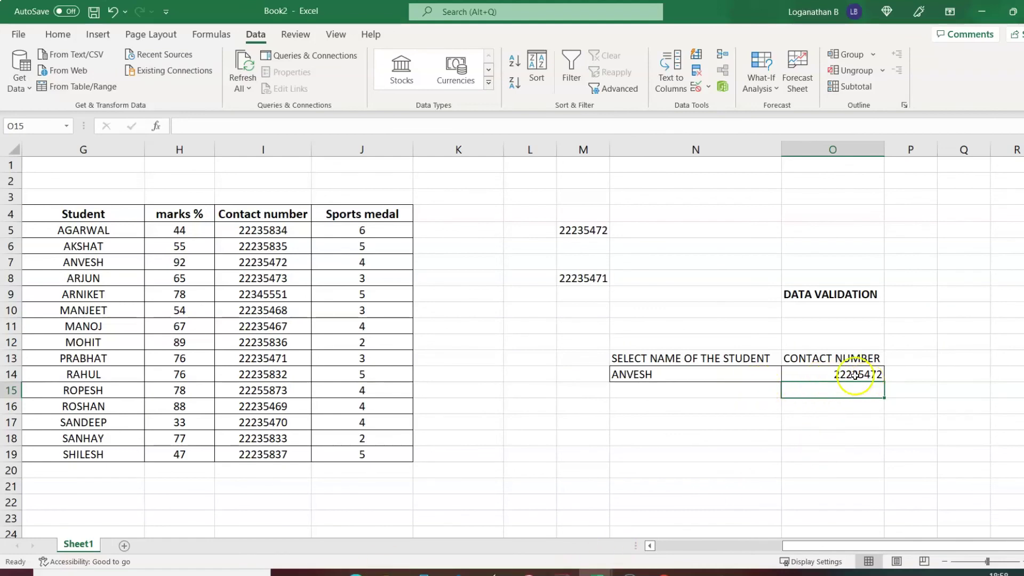
left_click(269, 262)
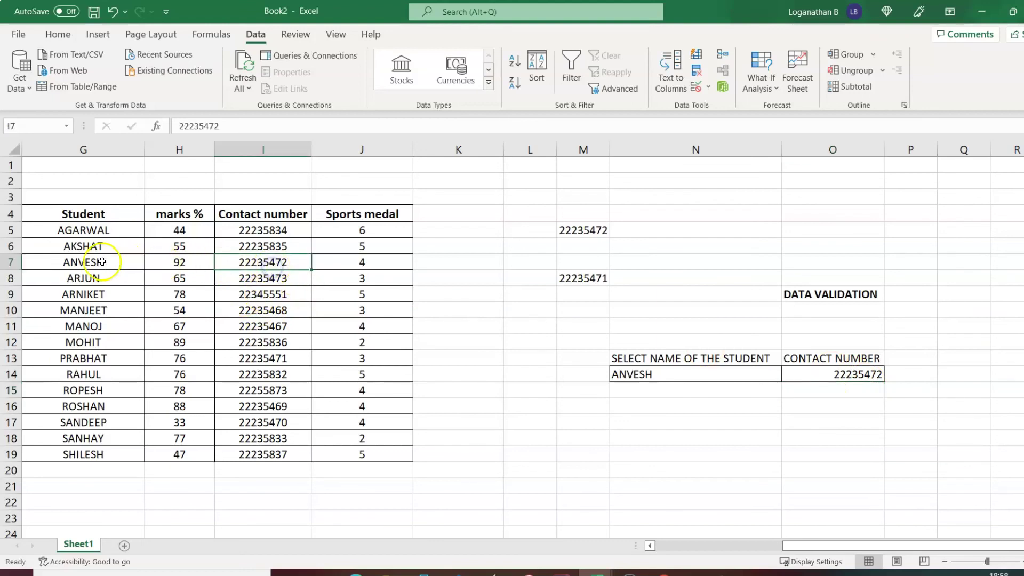
- Compare the student name in G7 and the contact number in I7 with the lookup result in O14
left_click(72, 264)
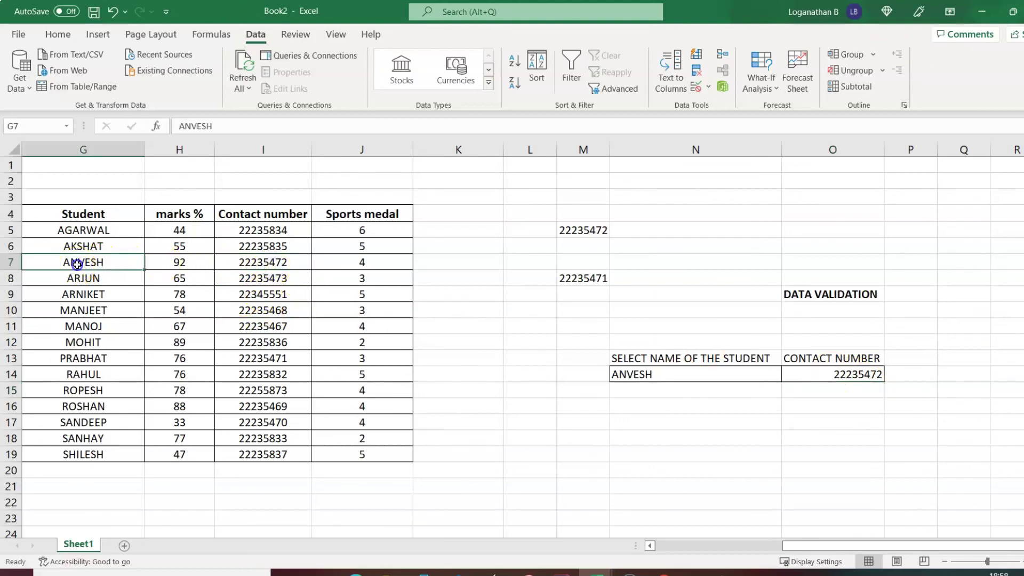
left_click(240, 265)
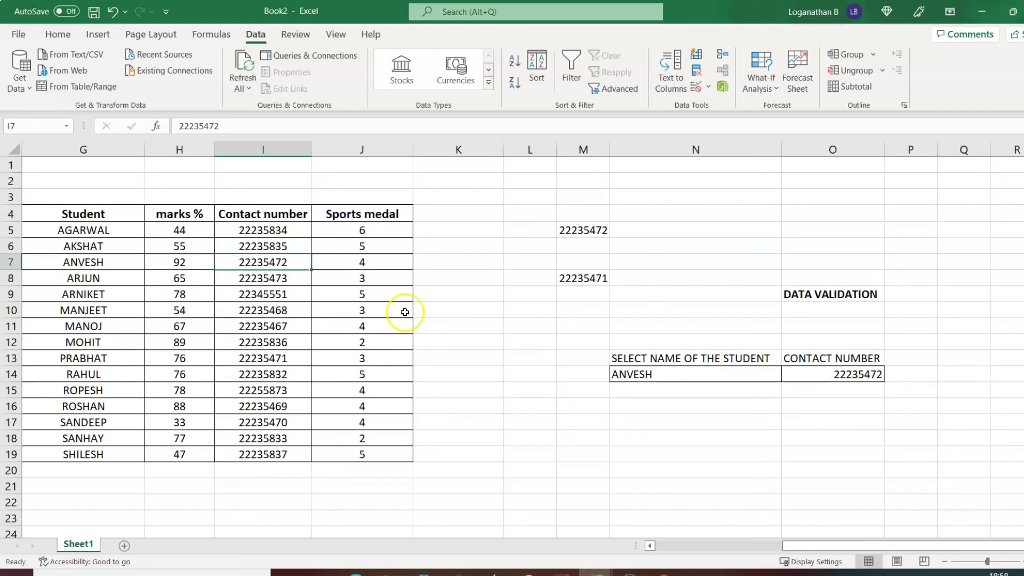
- Test the O14 lookup by choosing the students listed in G12 and G19 in turn from the N14 drop-down list
left_click(699, 377)
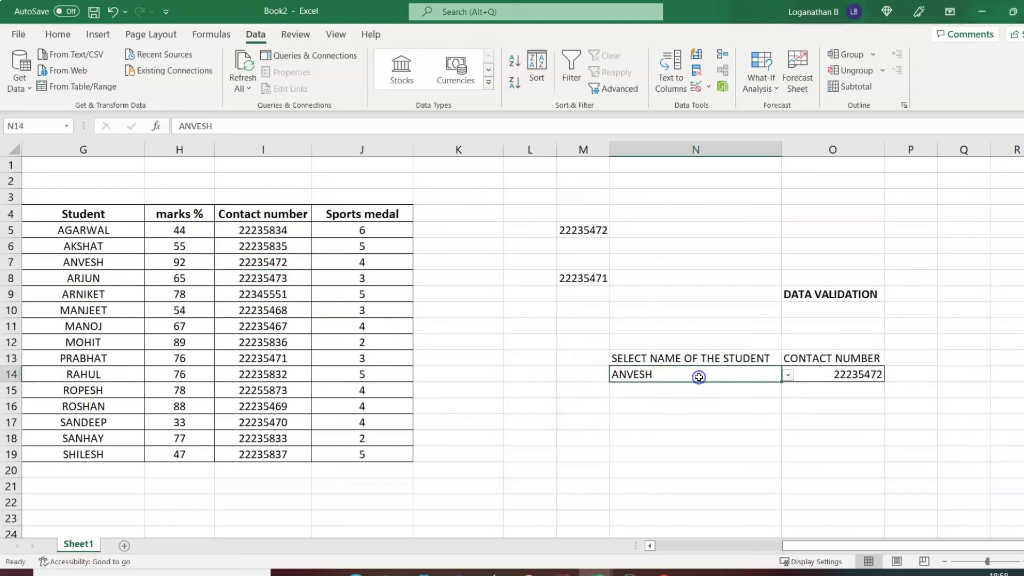
left_click(788, 375)
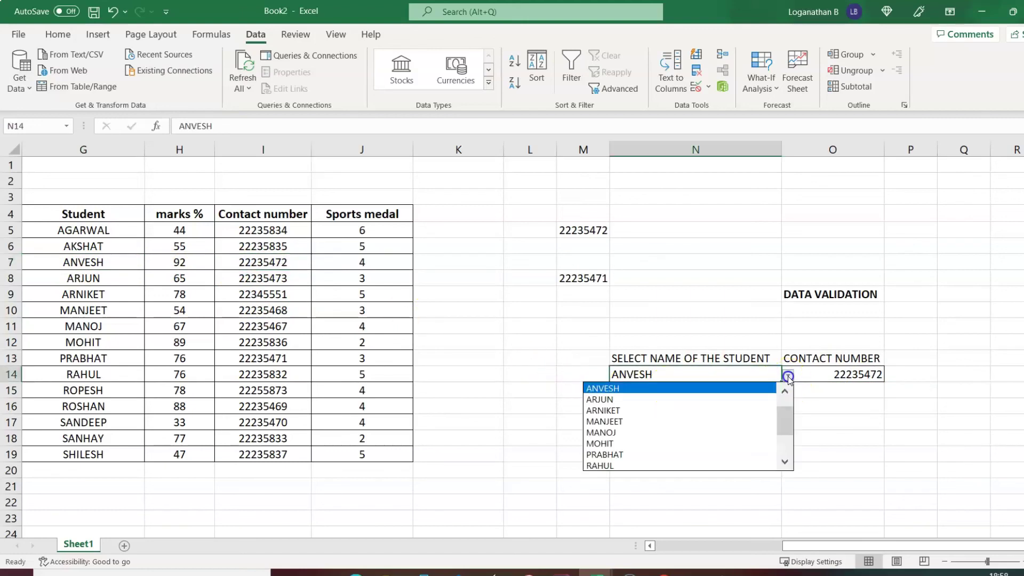
left_click(634, 444)
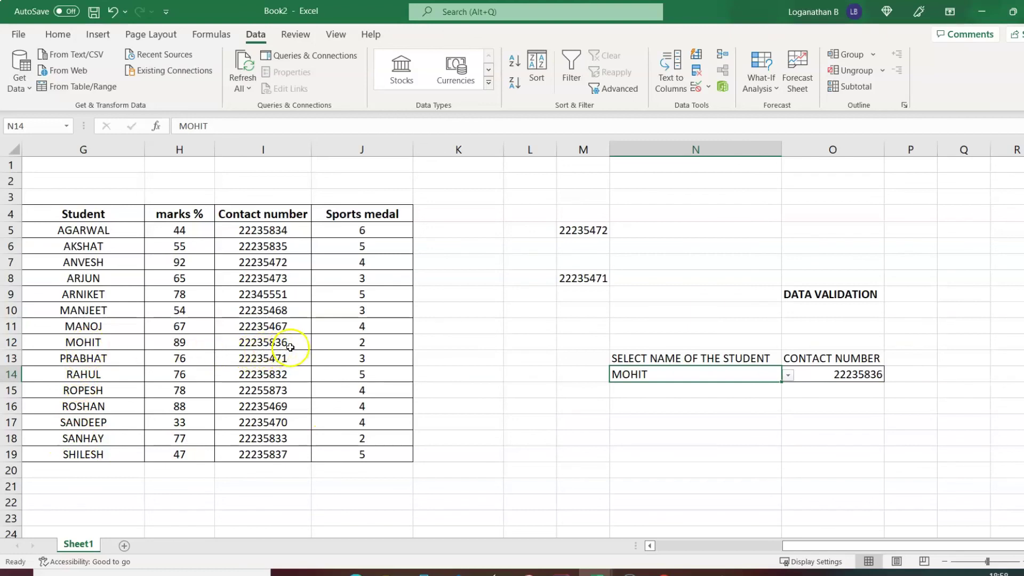
left_click(788, 376)
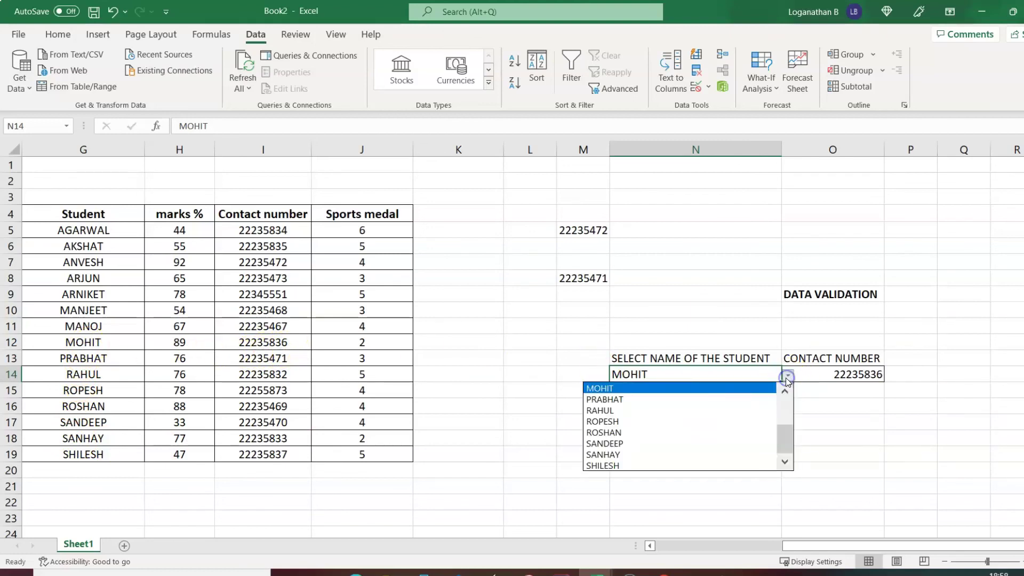
left_click(638, 465)
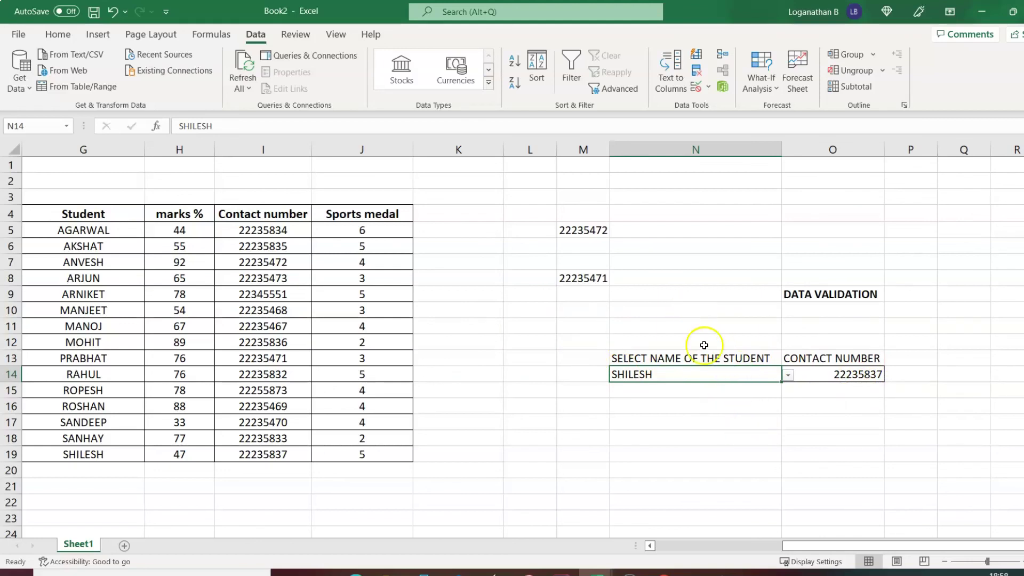
- Choose the student listed in G8 from the N14 drop-down list and check the LOOKUP formula in O14
left_click(789, 376)
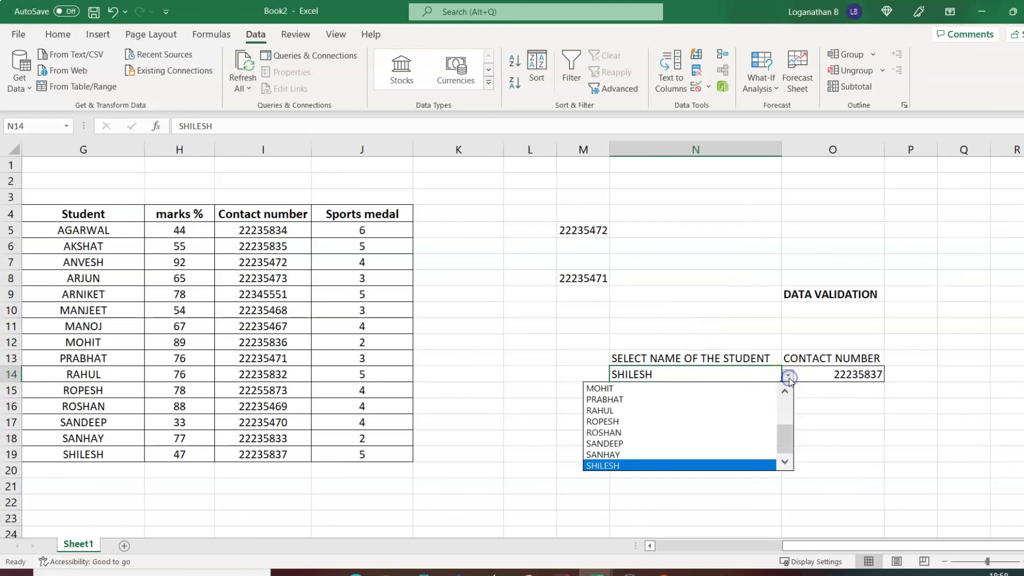
left_click_drag(788, 437, 788, 410)
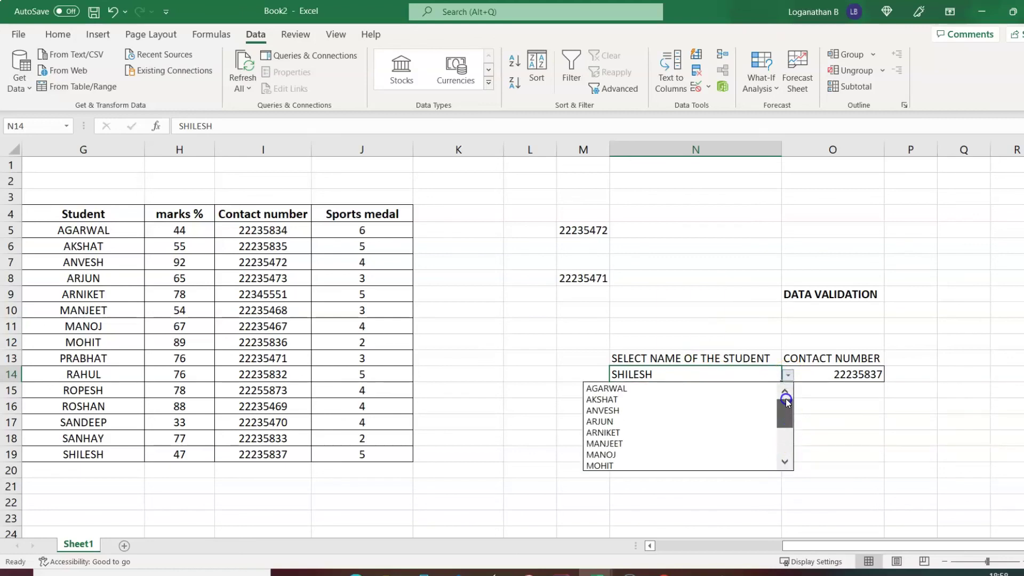
left_click(625, 423)
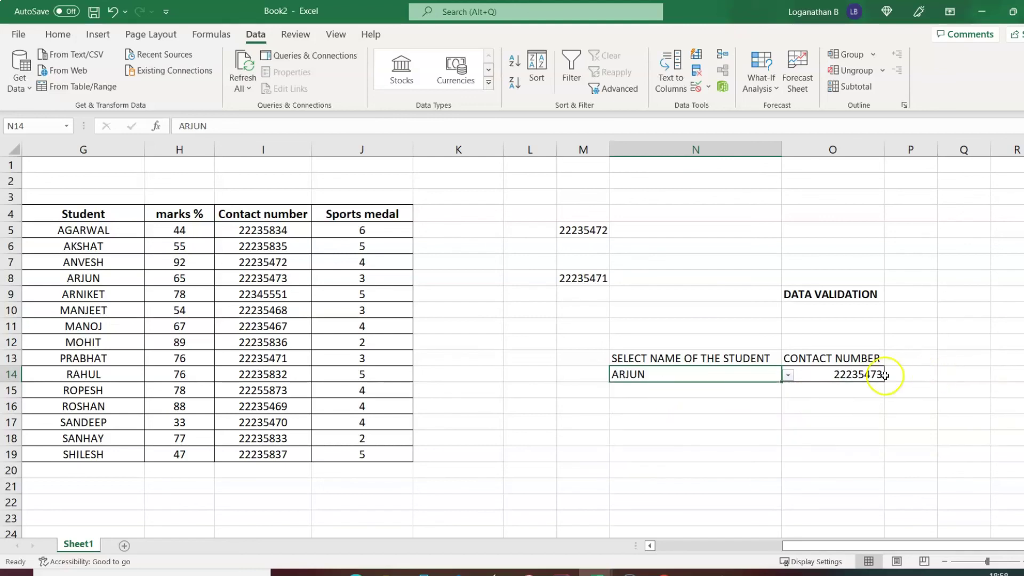
left_click(826, 378)
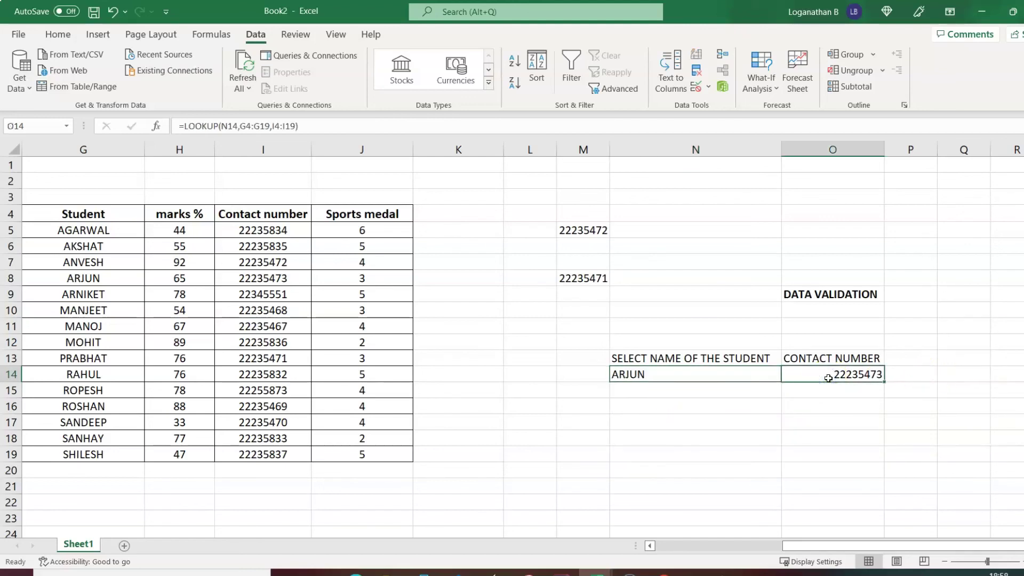
- Review the student selection cell N14 and the source table in G4:J19 that feeds the lookup
left_click(718, 376)
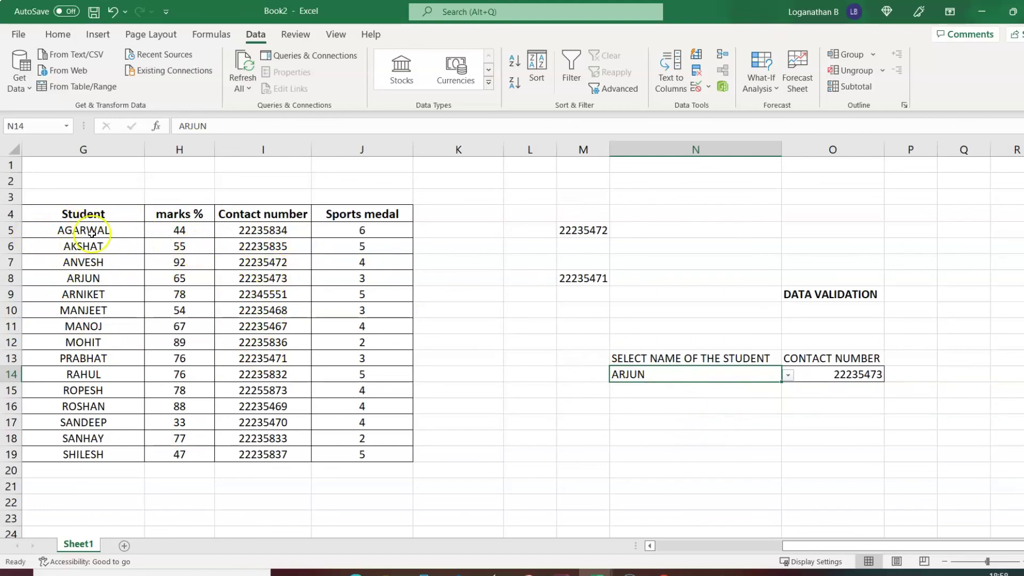
left_click_drag(54, 212, 367, 451)
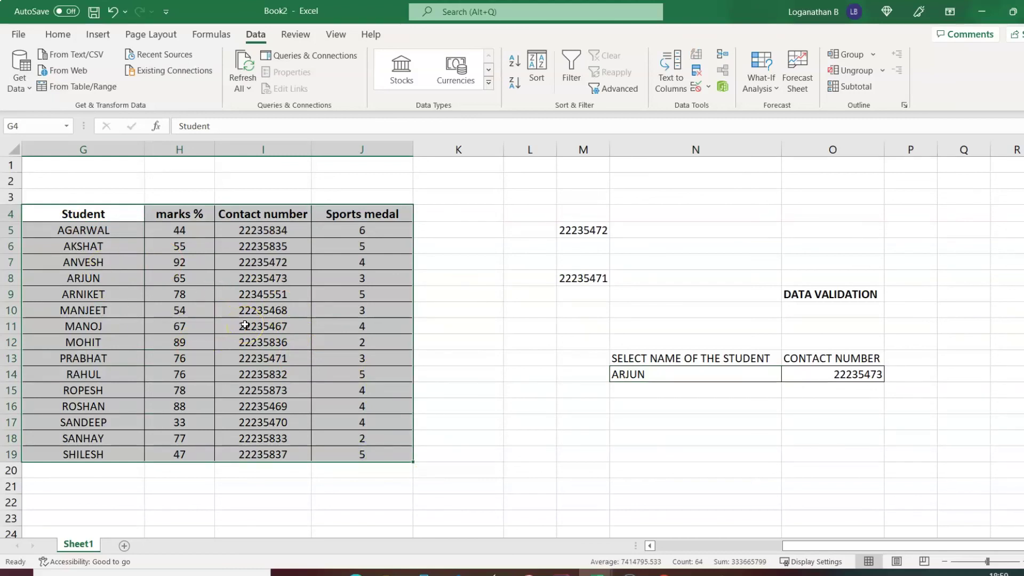
left_click(495, 317)
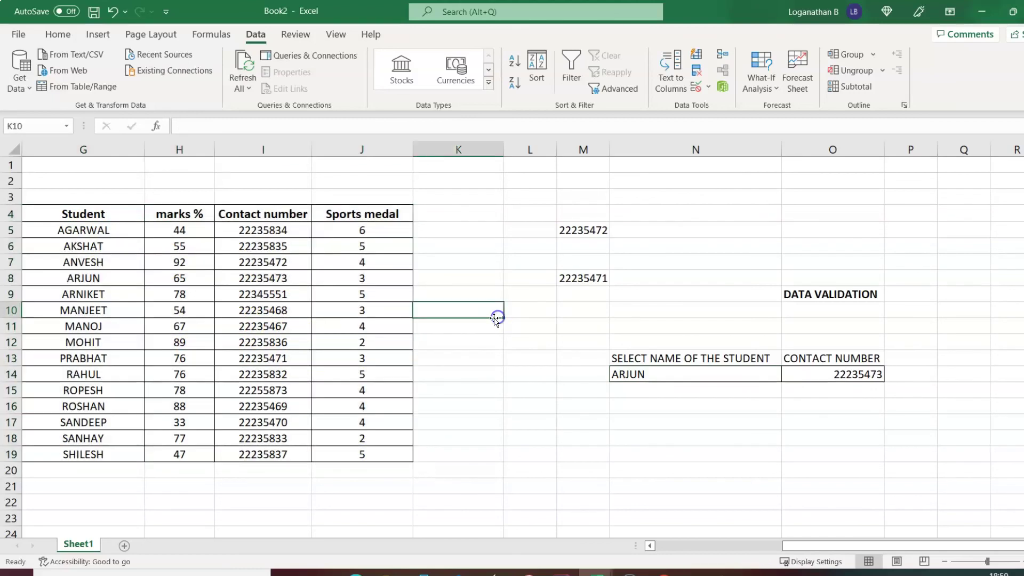